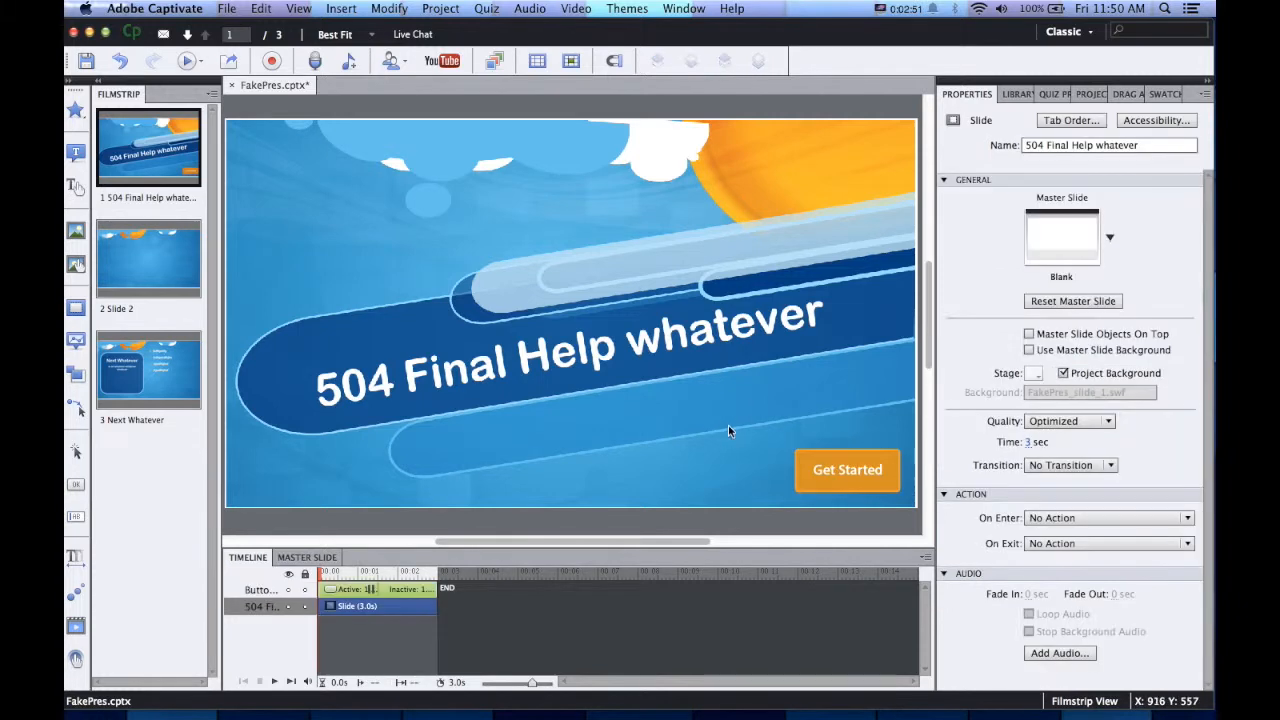
Review the text colour and success action settings of the Get Started button on the title slide
click(876, 477)
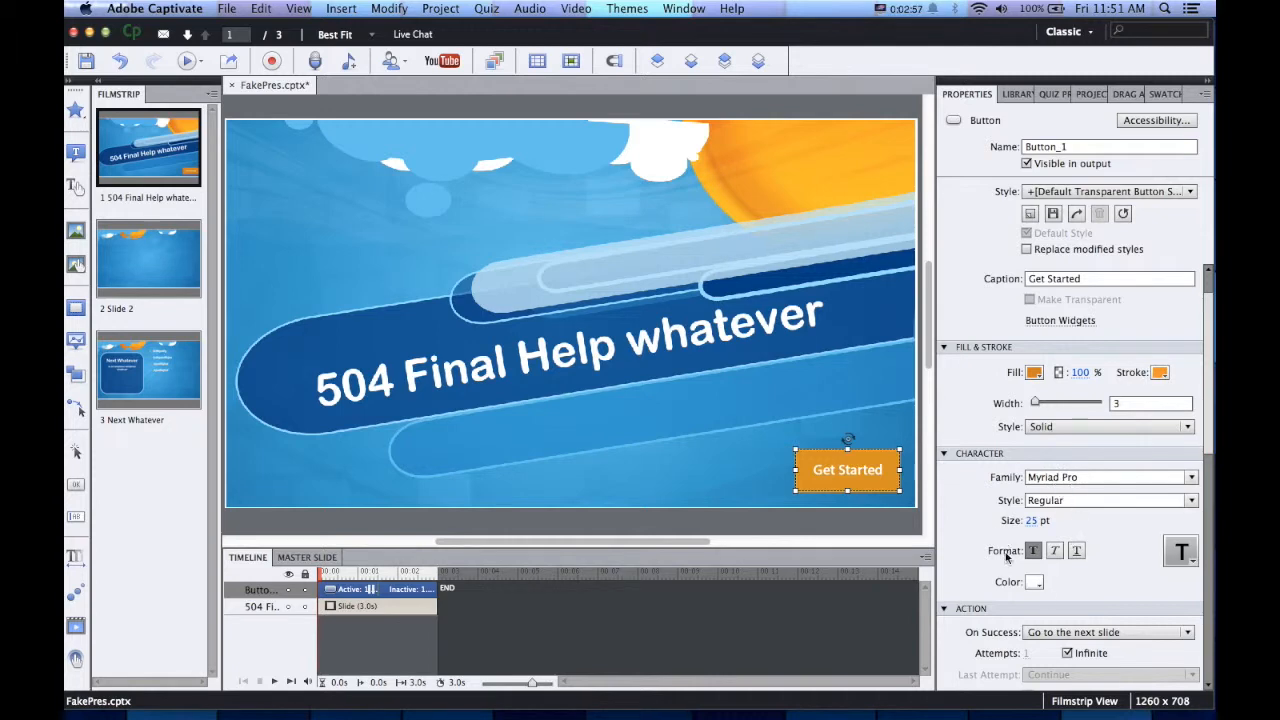
click(1036, 584)
click(1036, 582)
scroll(982, 510, down, 6)
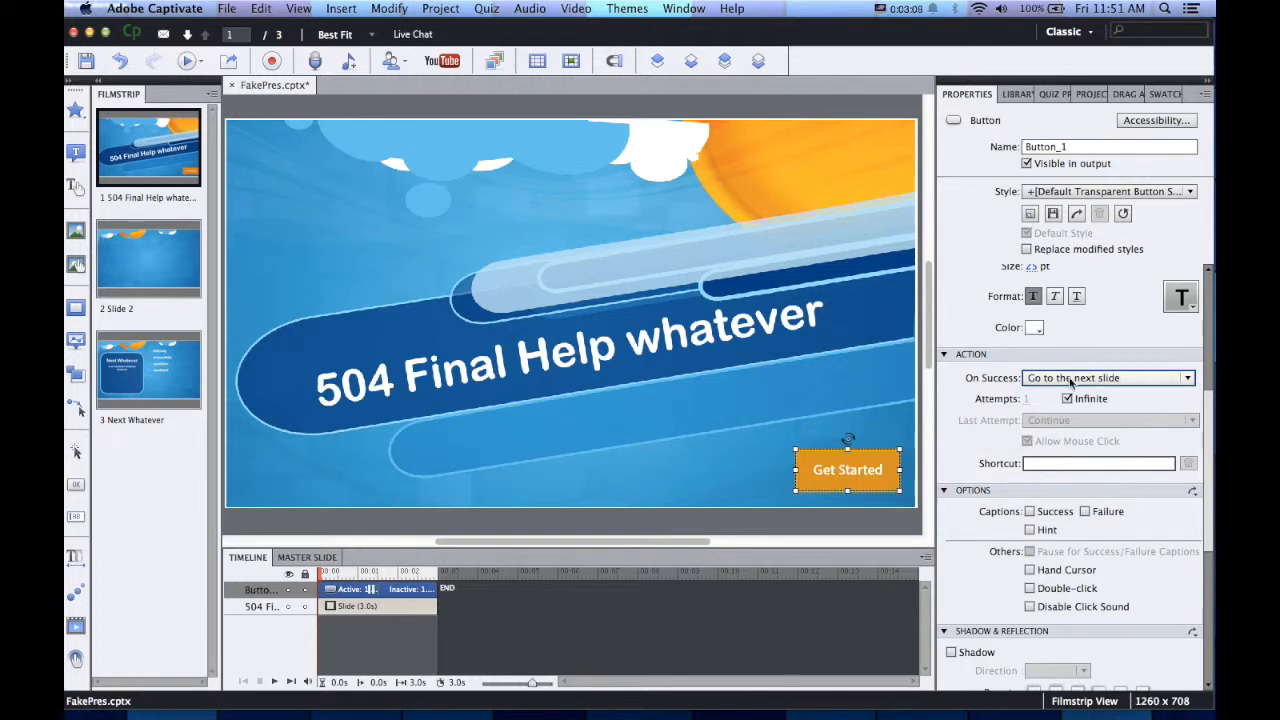
click(750, 420)
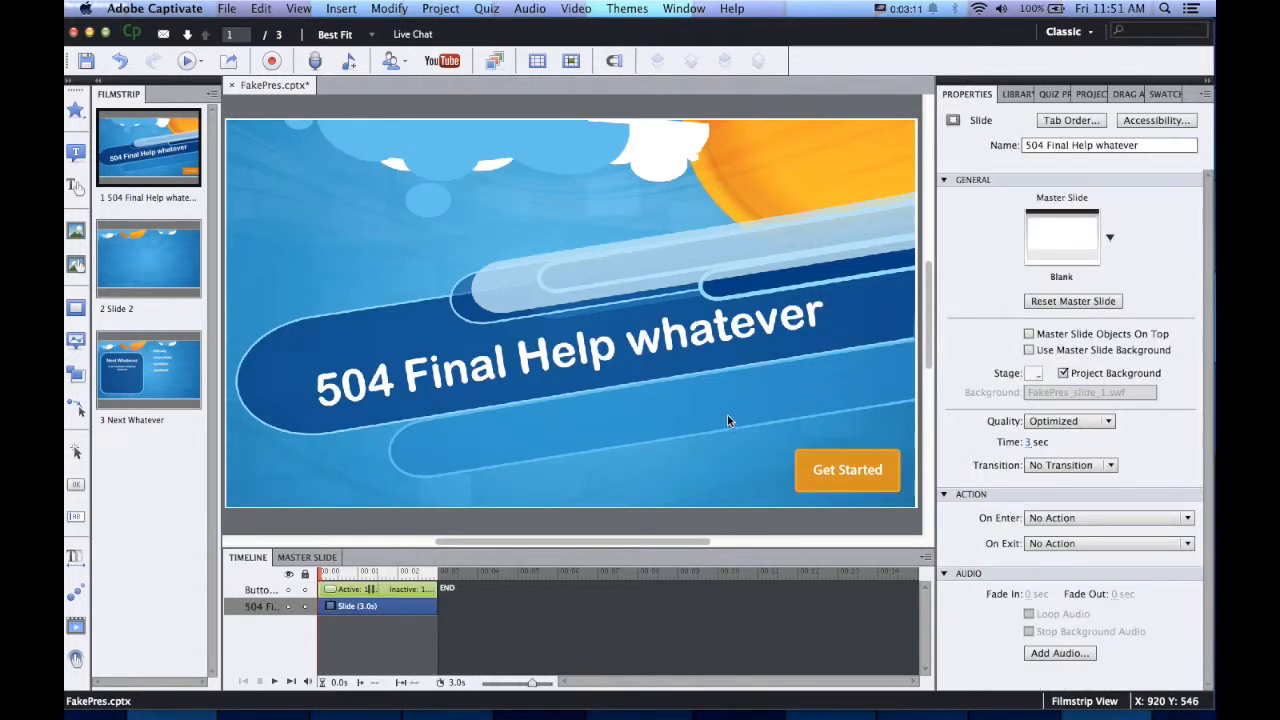
Preview the next 5 slides from the title slide, test the Get Started button and close the preview
click(203, 62)
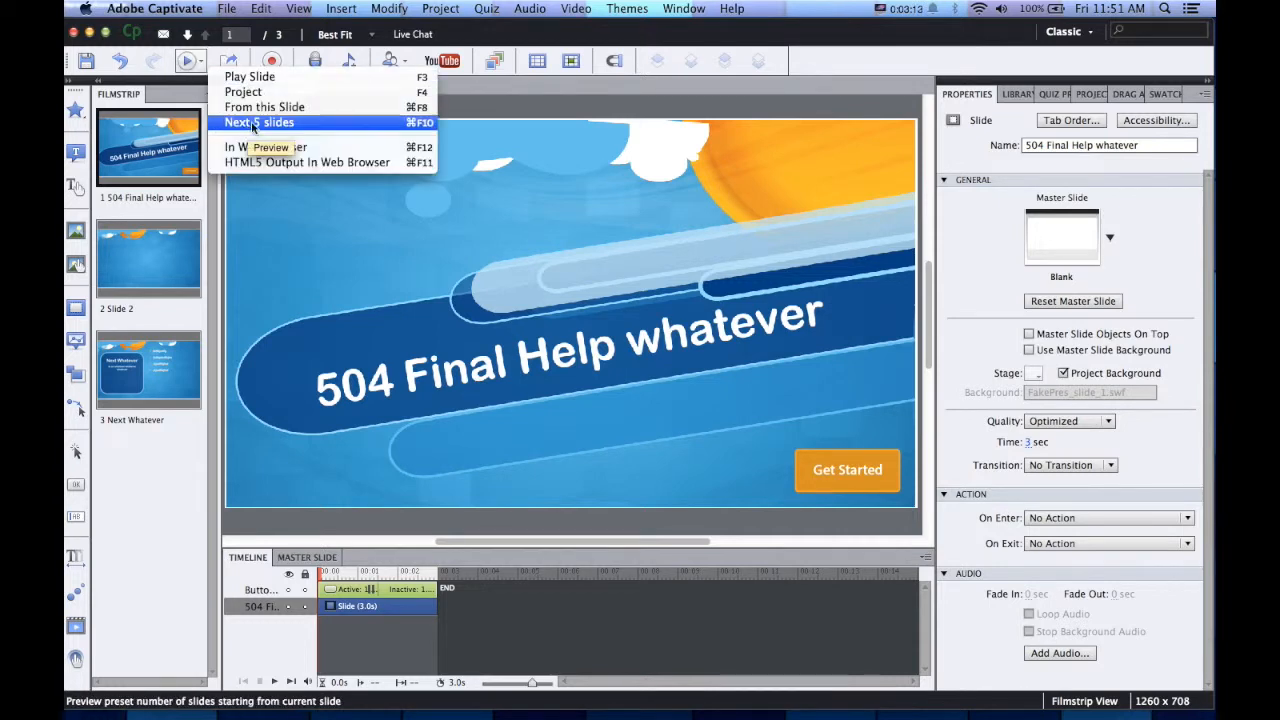
click(250, 120)
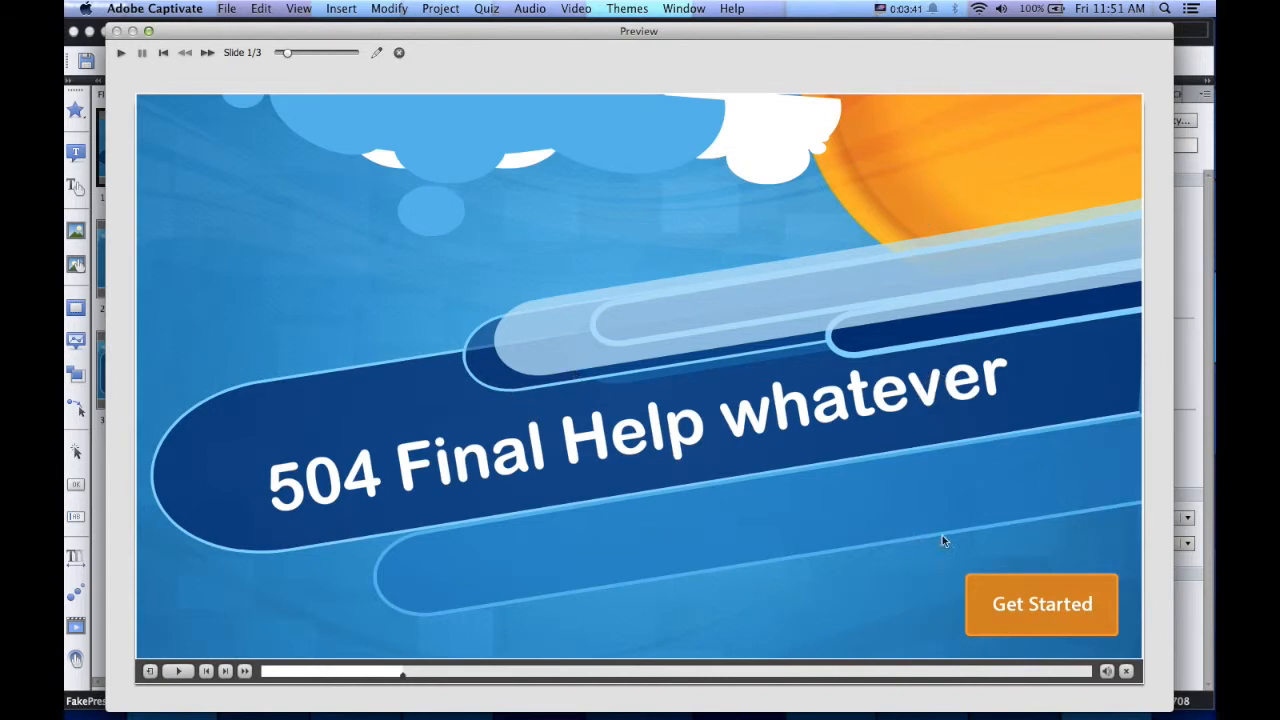
click(1066, 608)
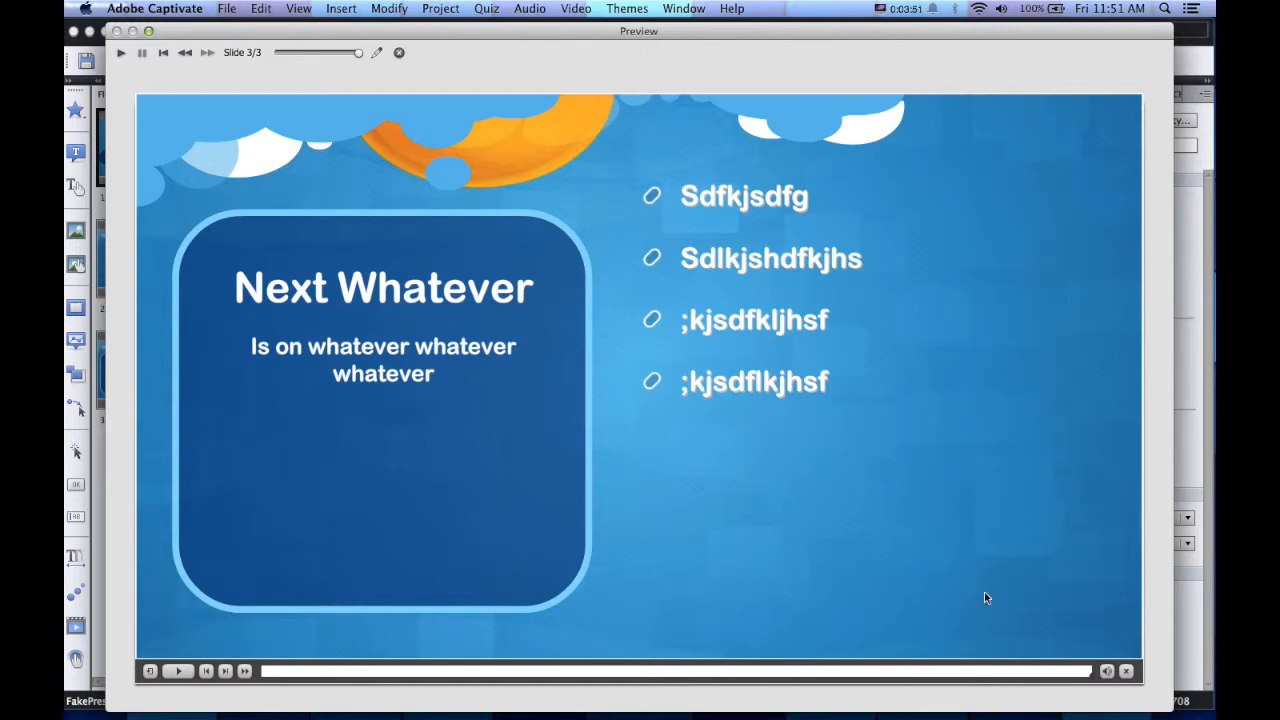
click(1126, 671)
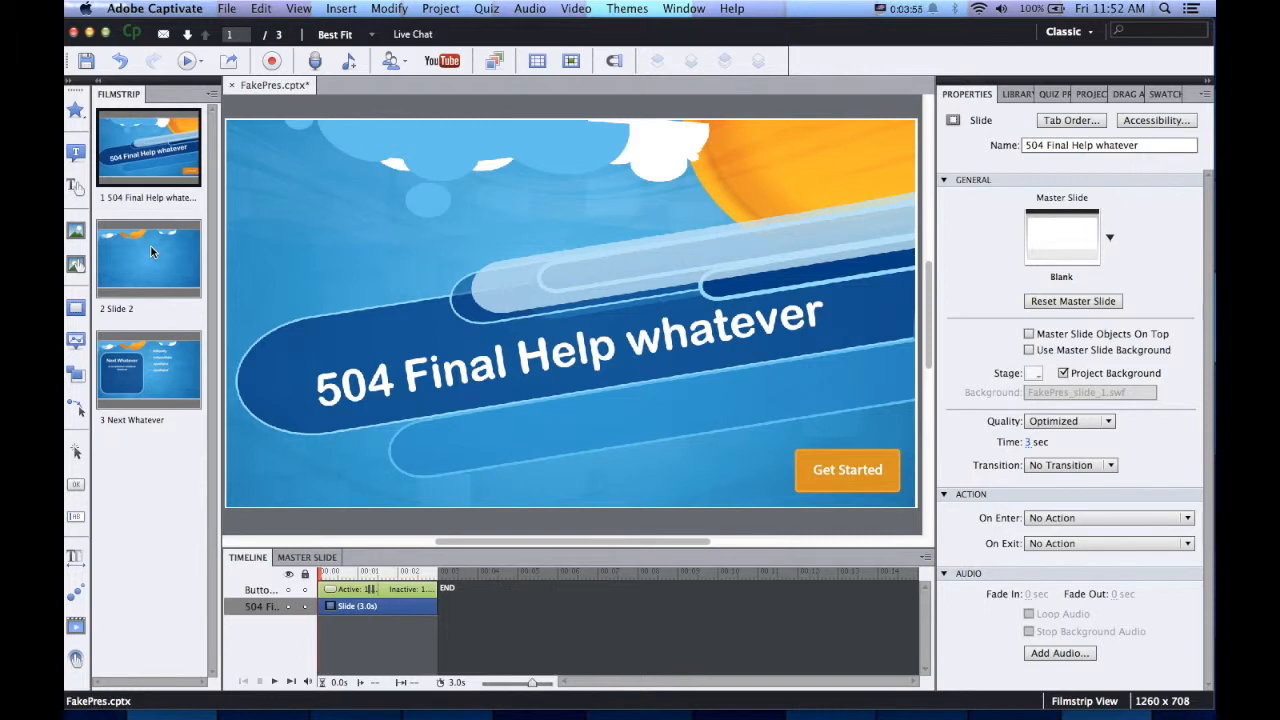
Turn on the Hand Cursor option for the Get Started button, keeping its success caption off
click(859, 475)
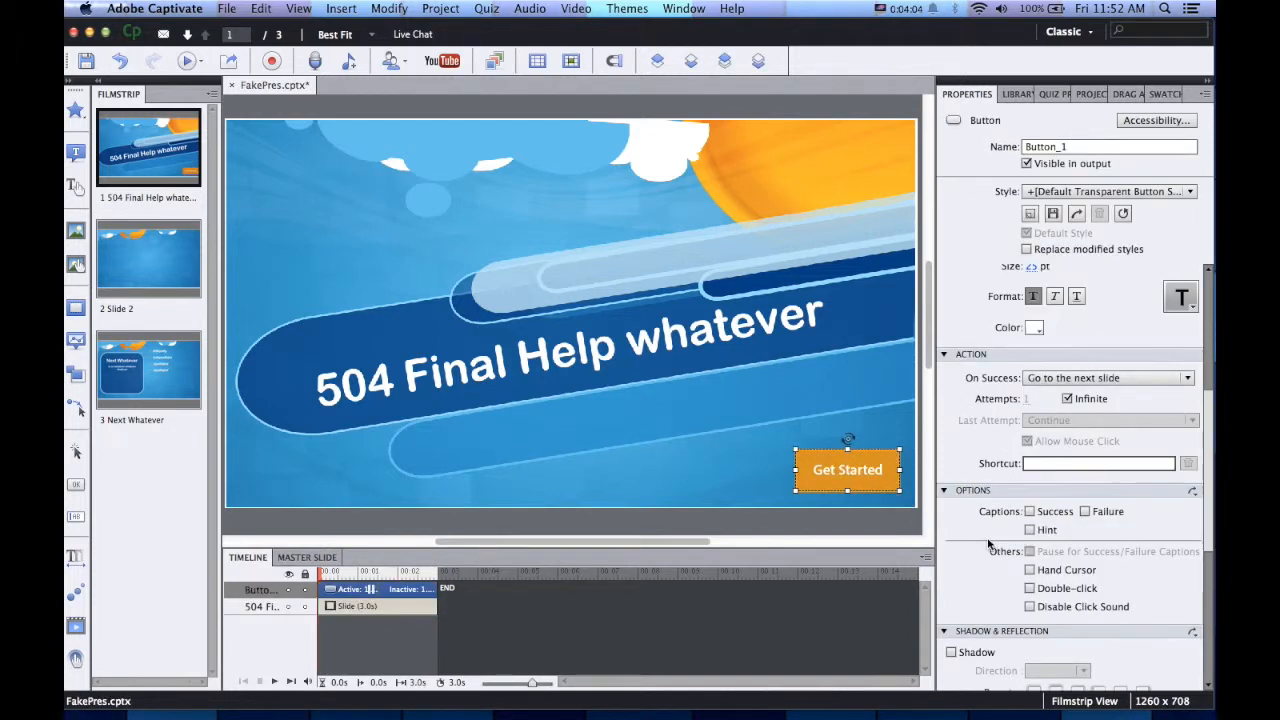
scroll(998, 483, down, 2)
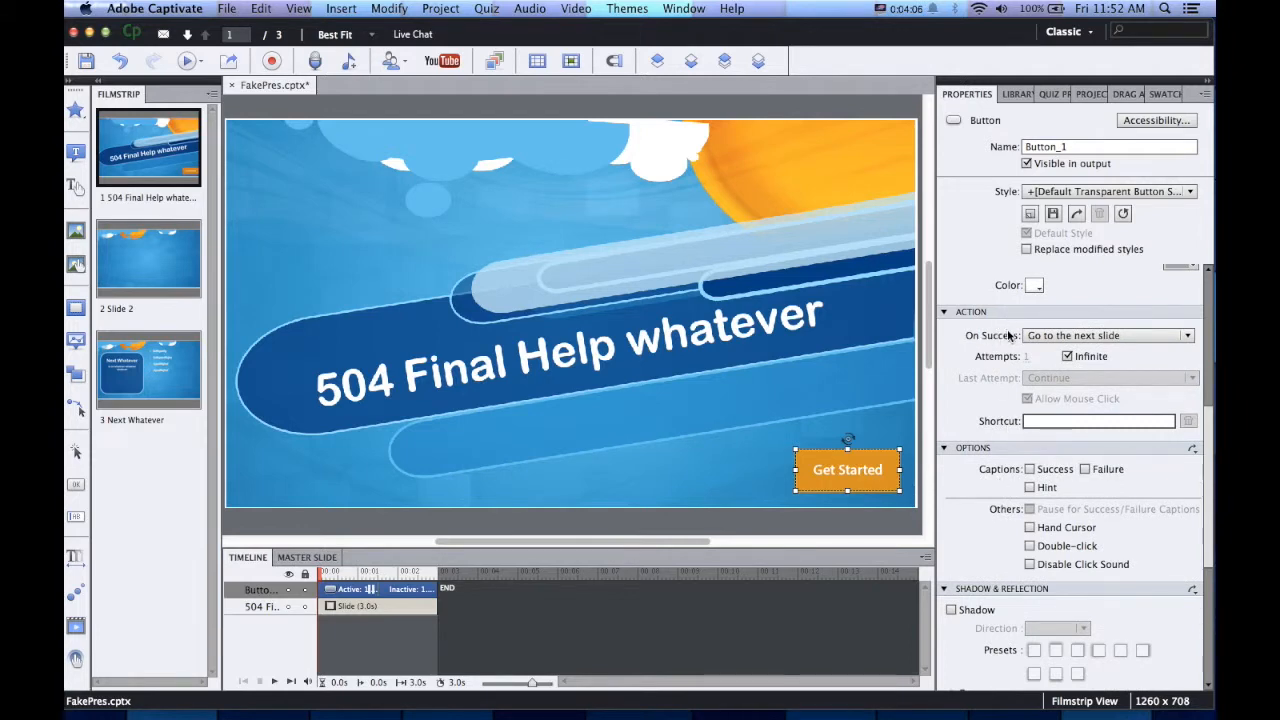
scroll(1005, 405, down, 4)
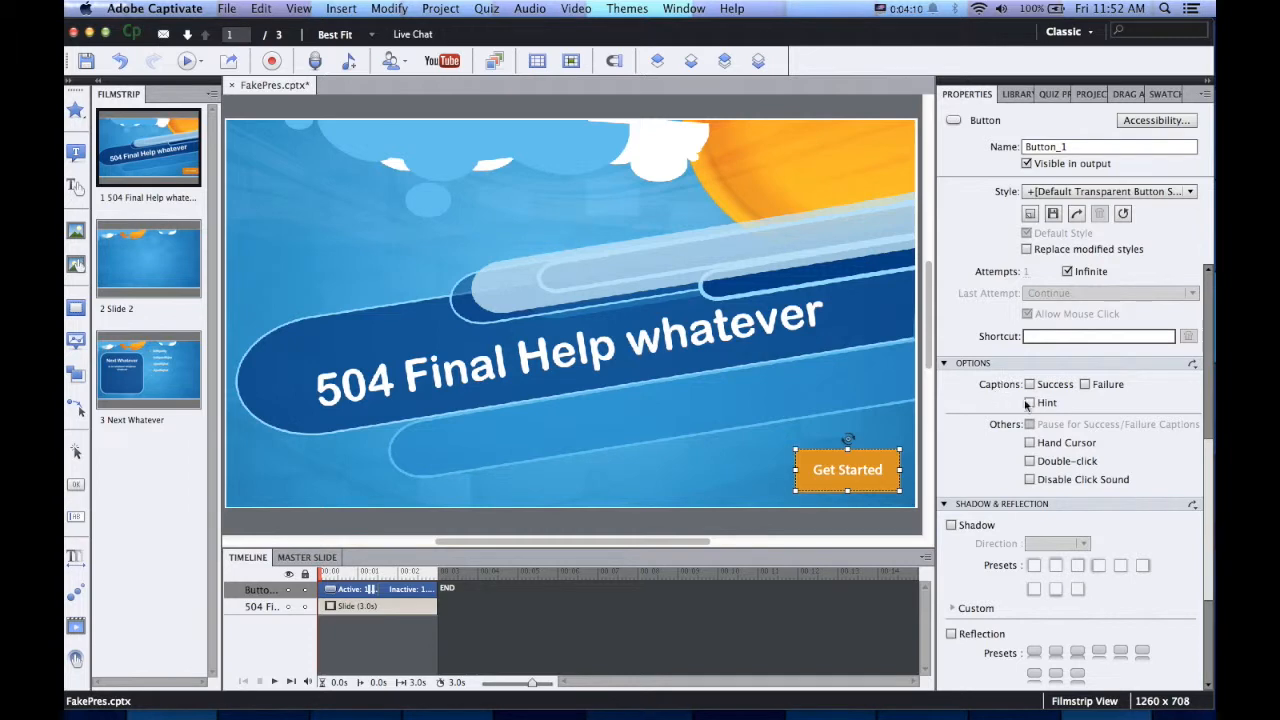
click(1030, 386)
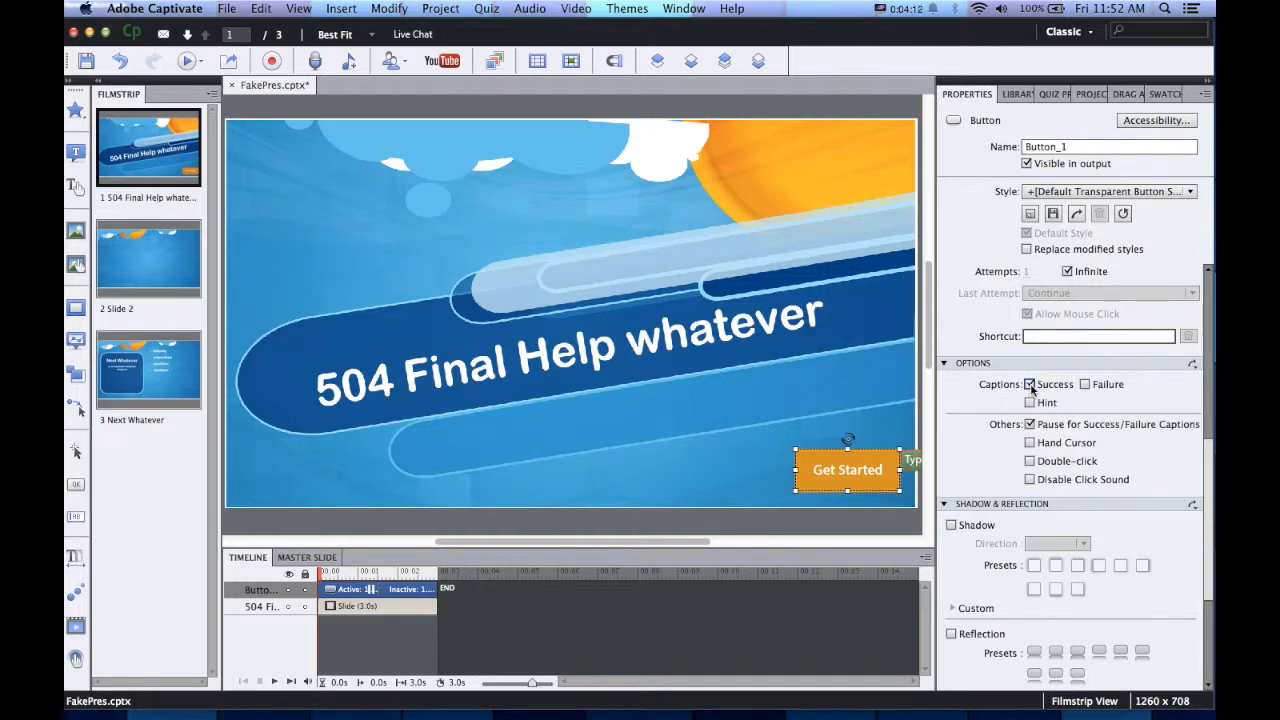
click(1032, 386)
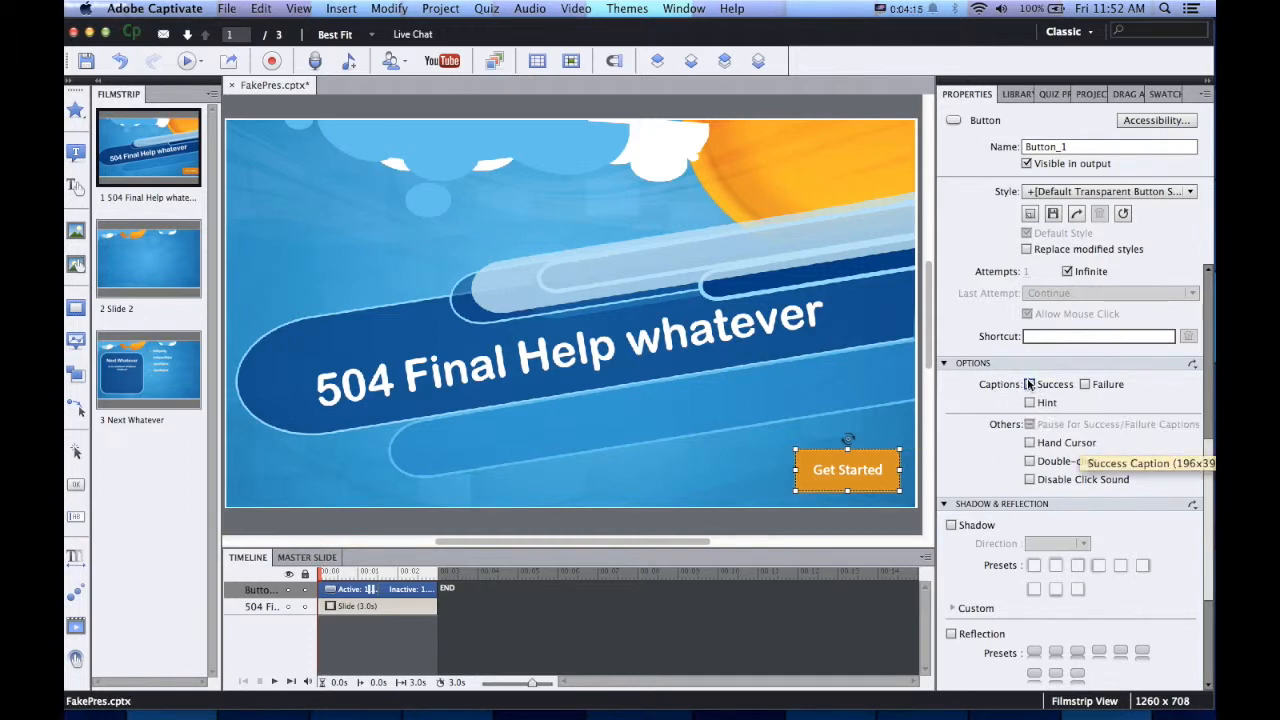
click(1030, 443)
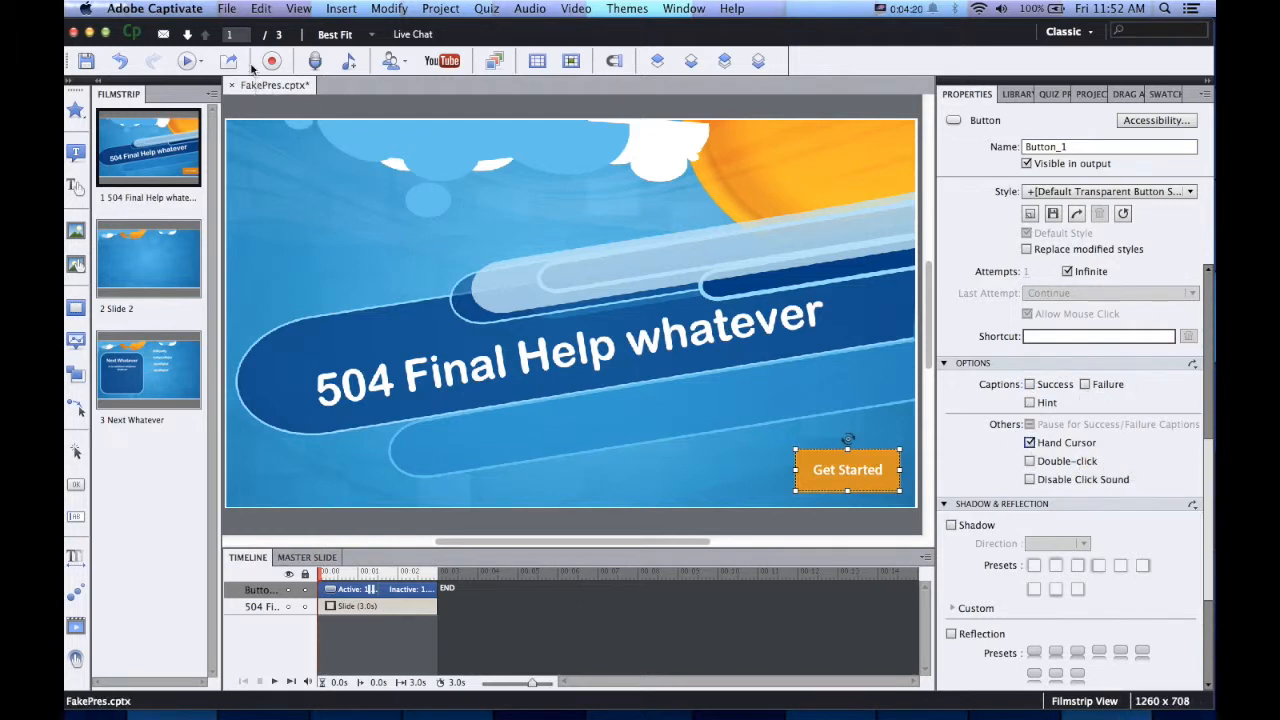
Preview the next 5 slides again to check the hand cursor on the Get Started button, and close the preview
click(187, 61)
click(260, 118)
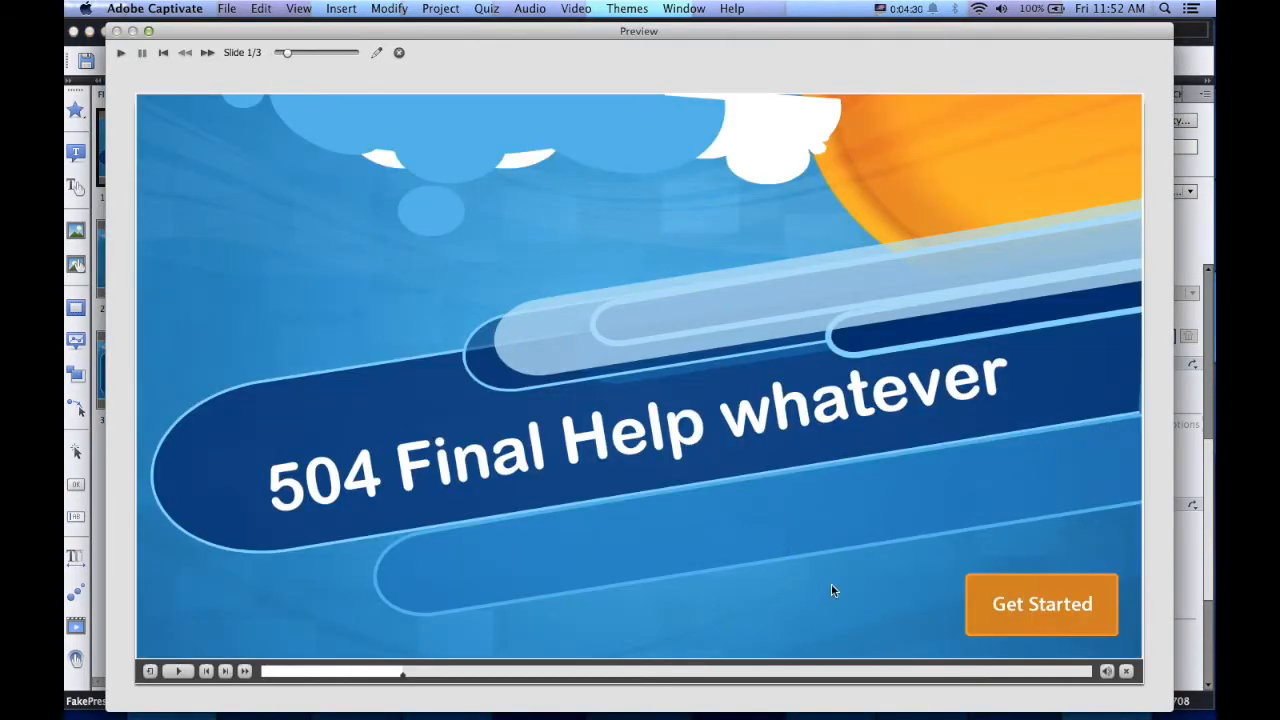
click(1030, 610)
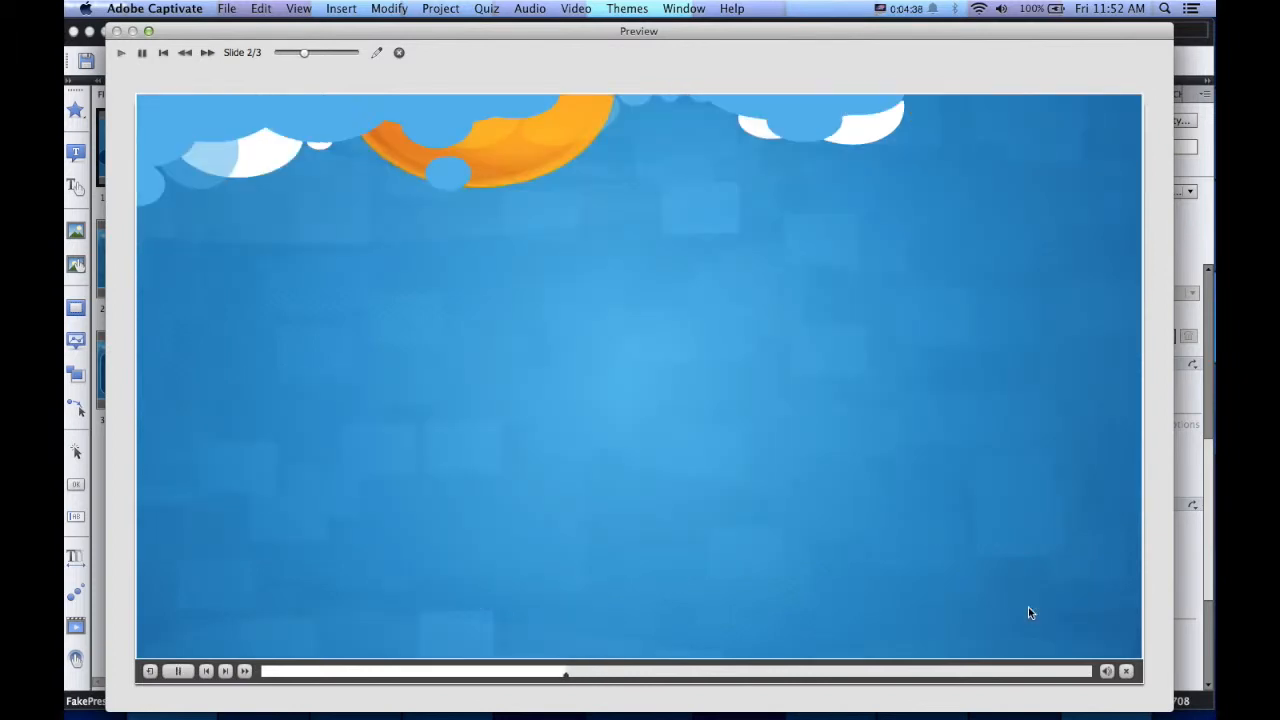
click(1127, 671)
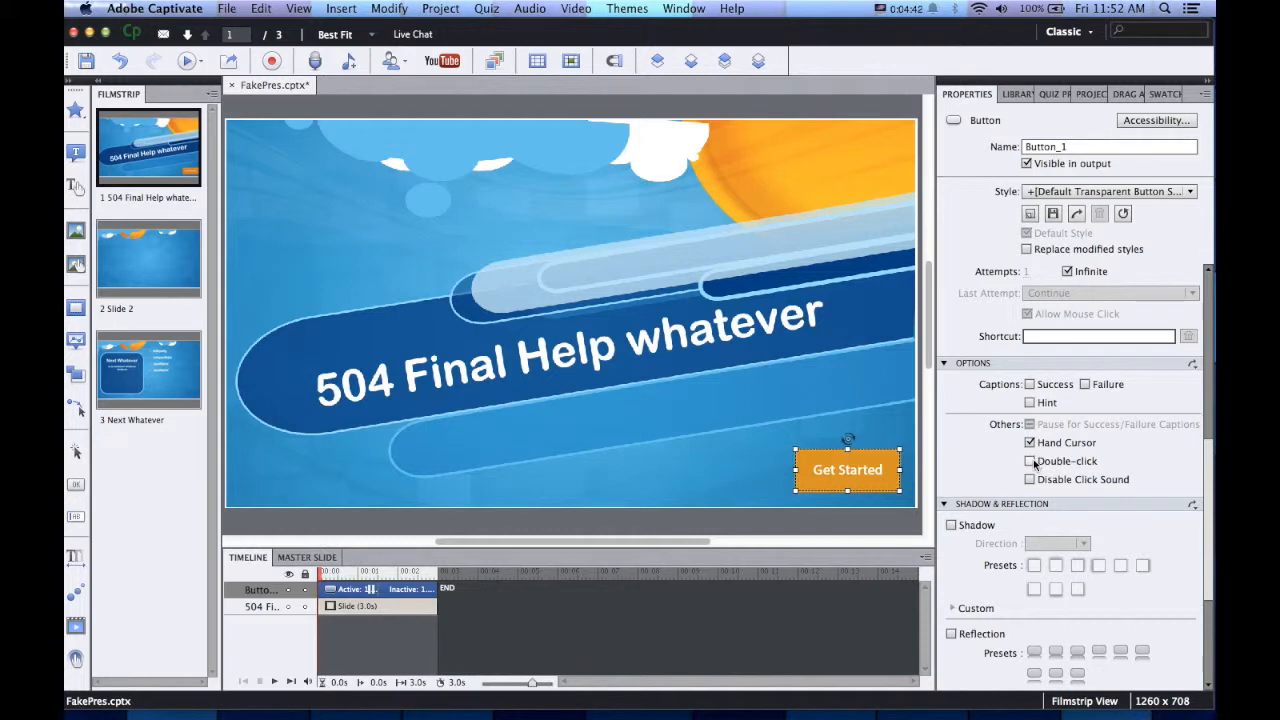
Apply the default outer shadow to the Get Started button
scroll(976, 479, down, 3)
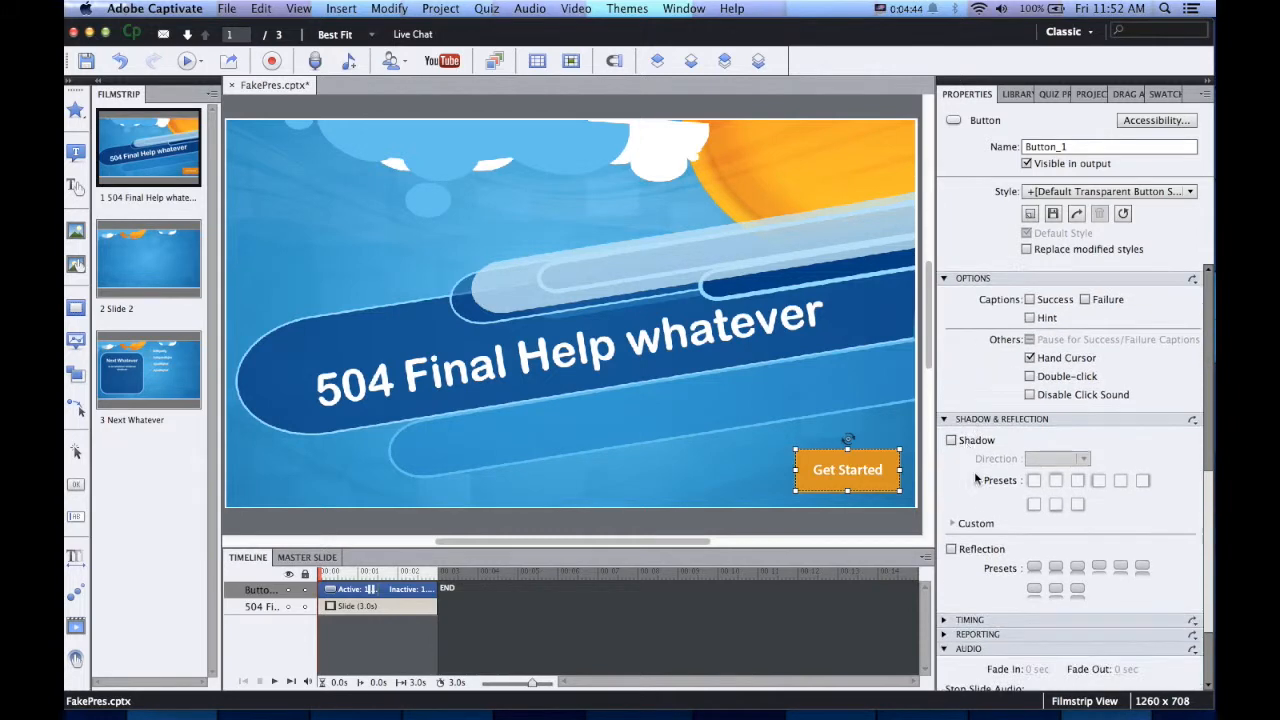
click(962, 444)
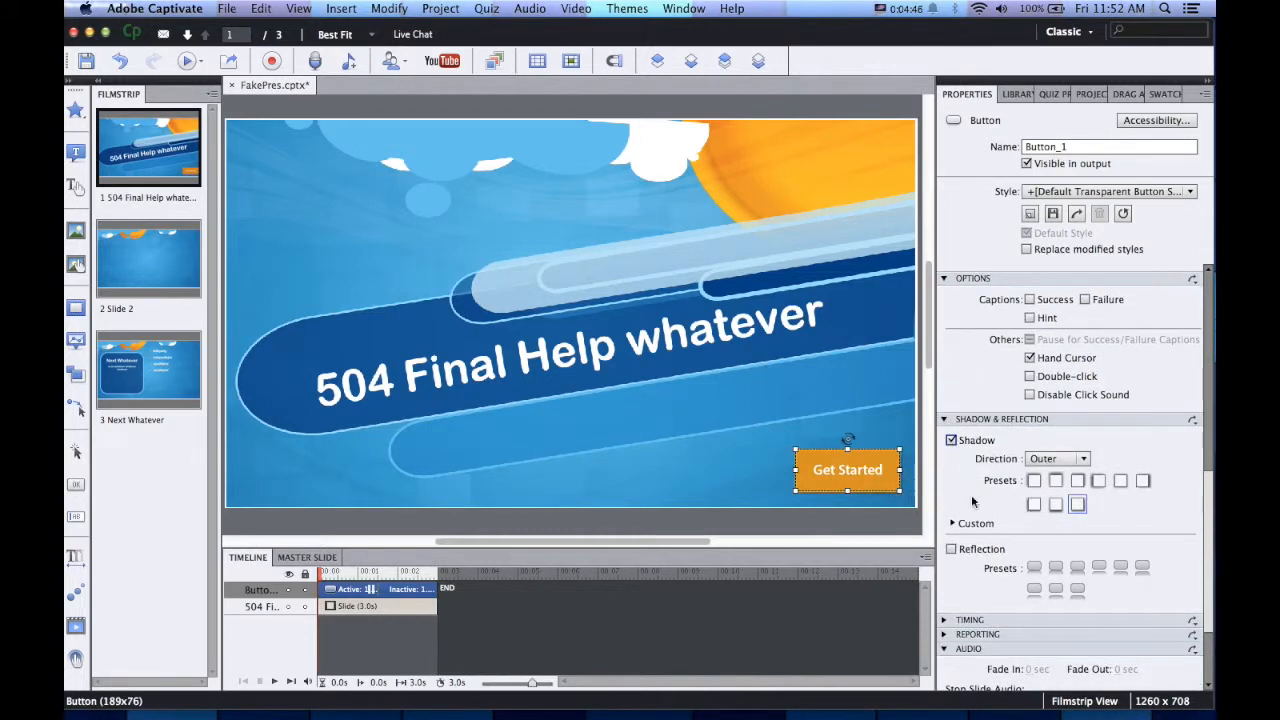
click(762, 480)
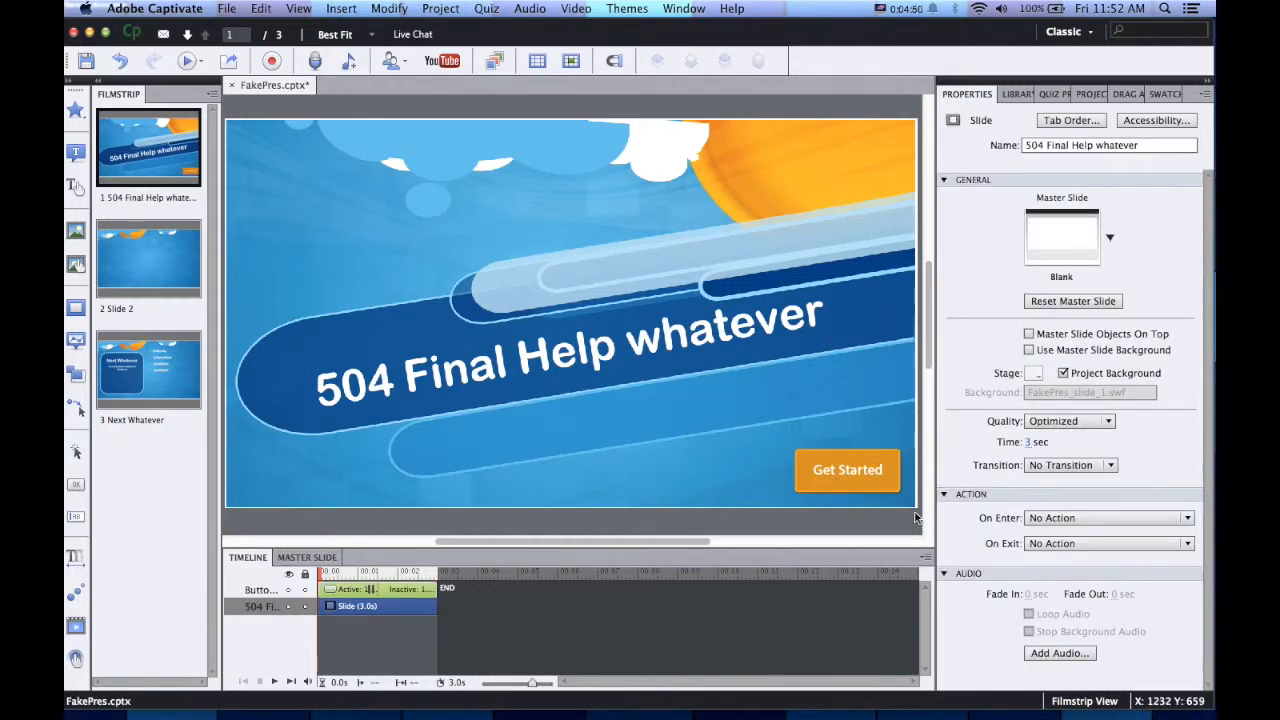
Copy the Get Started button from the title slide and paste it onto slide 2
click(878, 458)
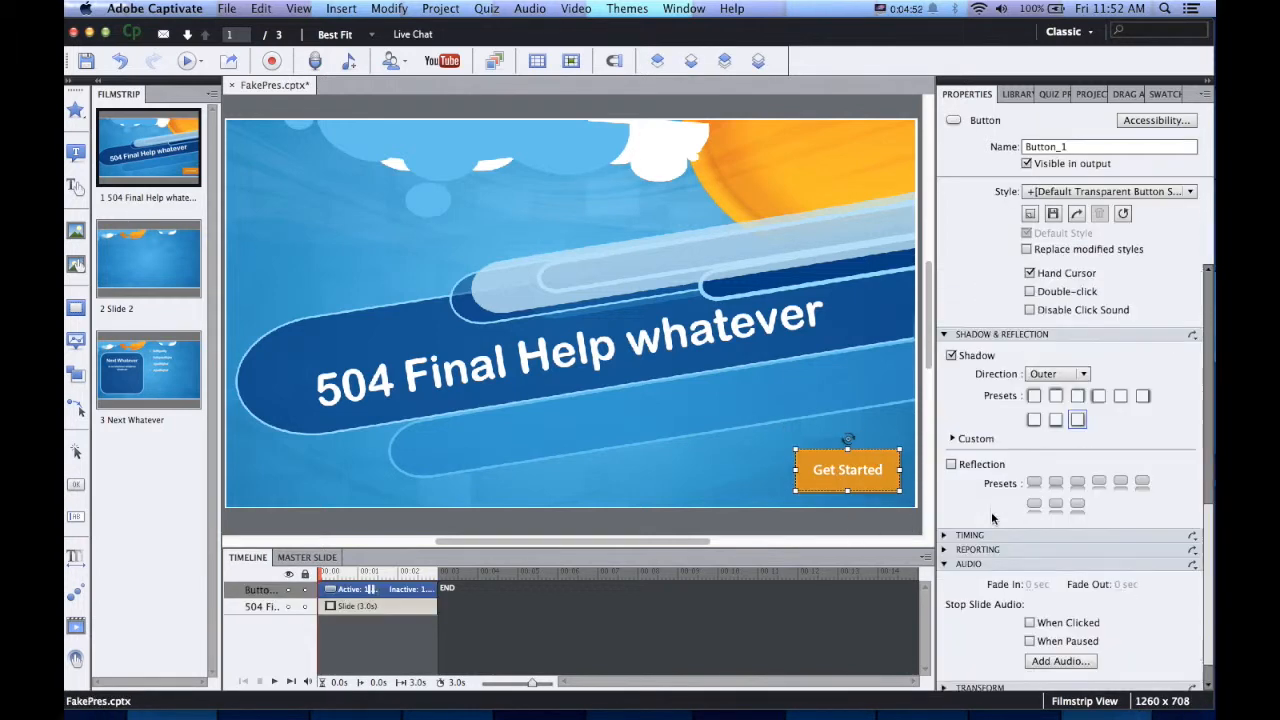
scroll(1008, 499, down, 2)
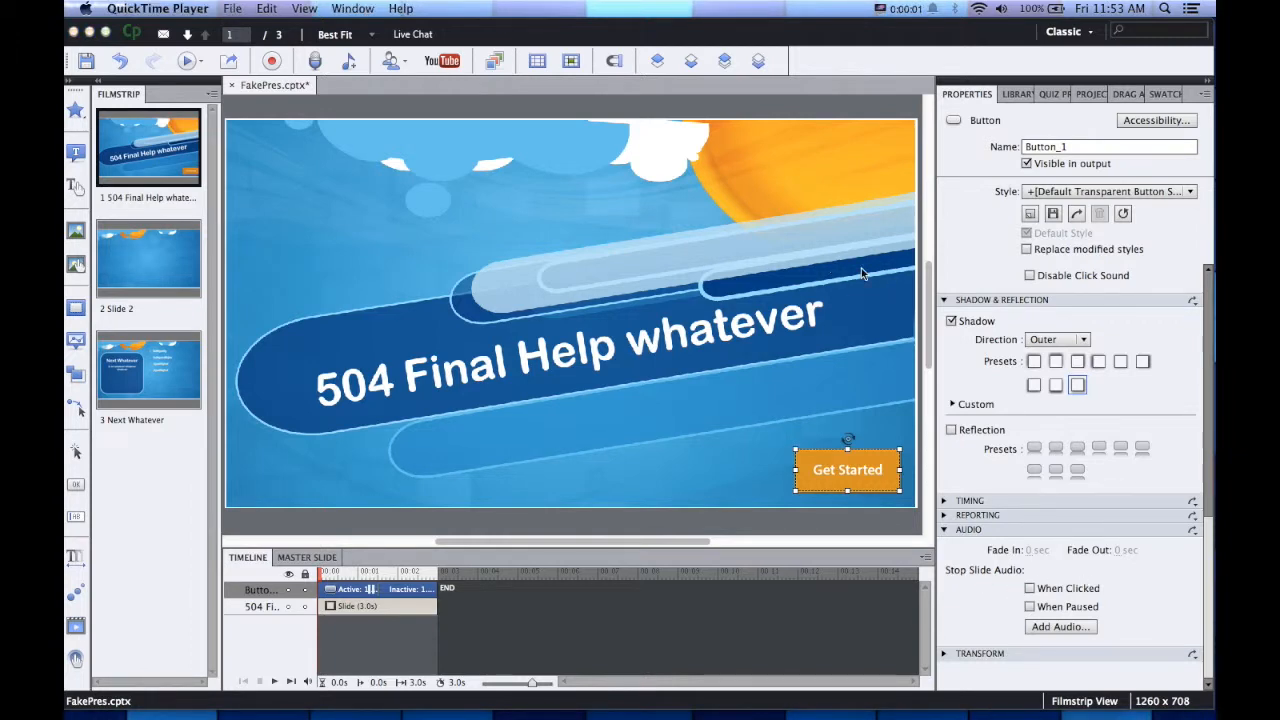
click(850, 462)
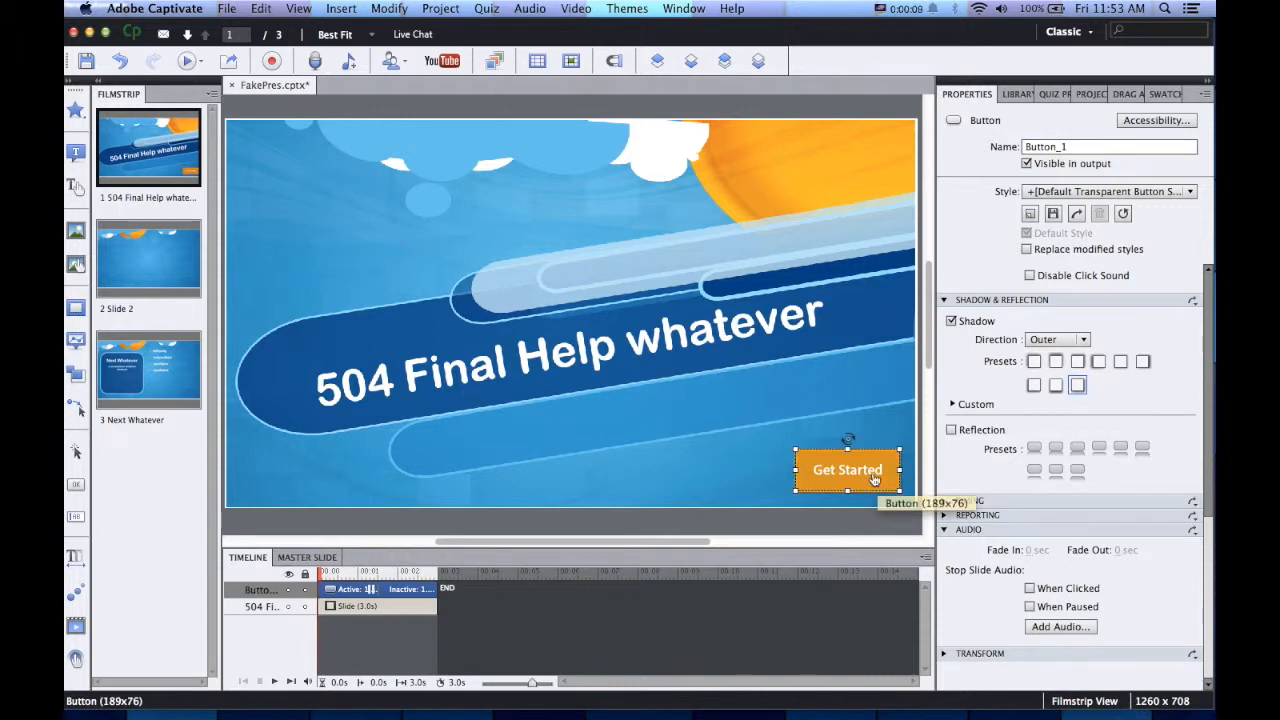
right_click(846, 452)
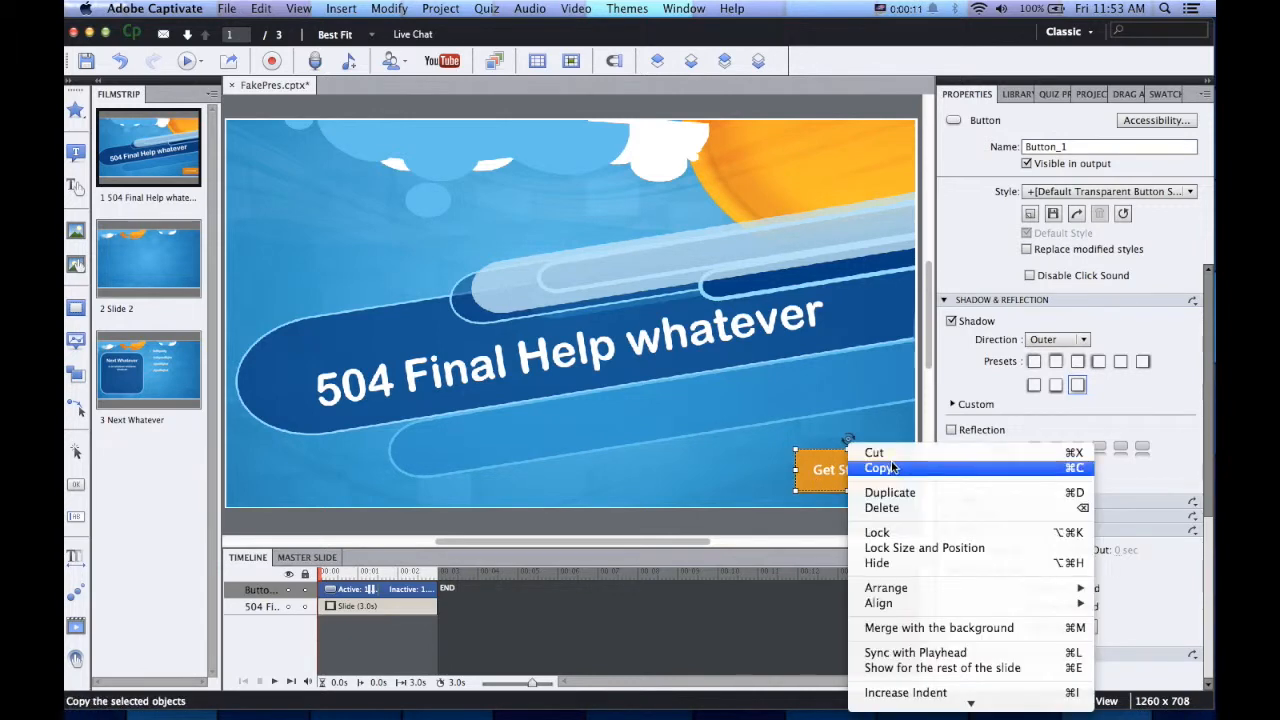
click(893, 467)
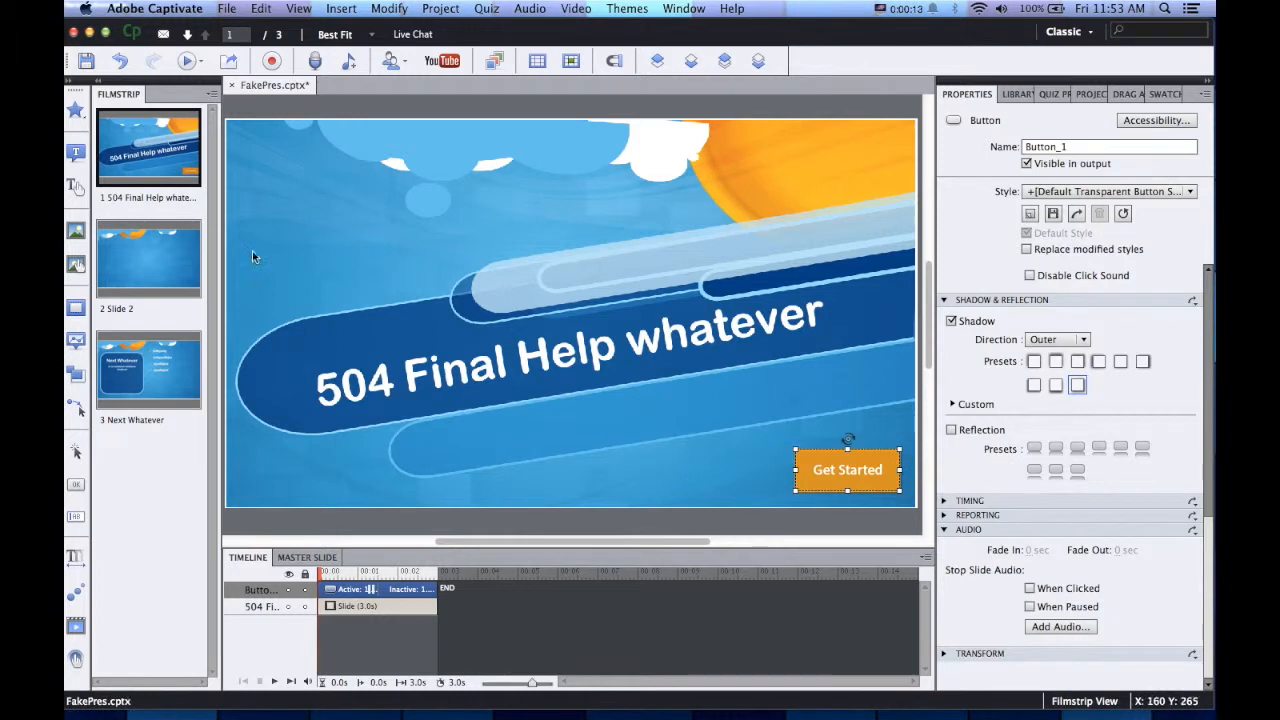
click(116, 237)
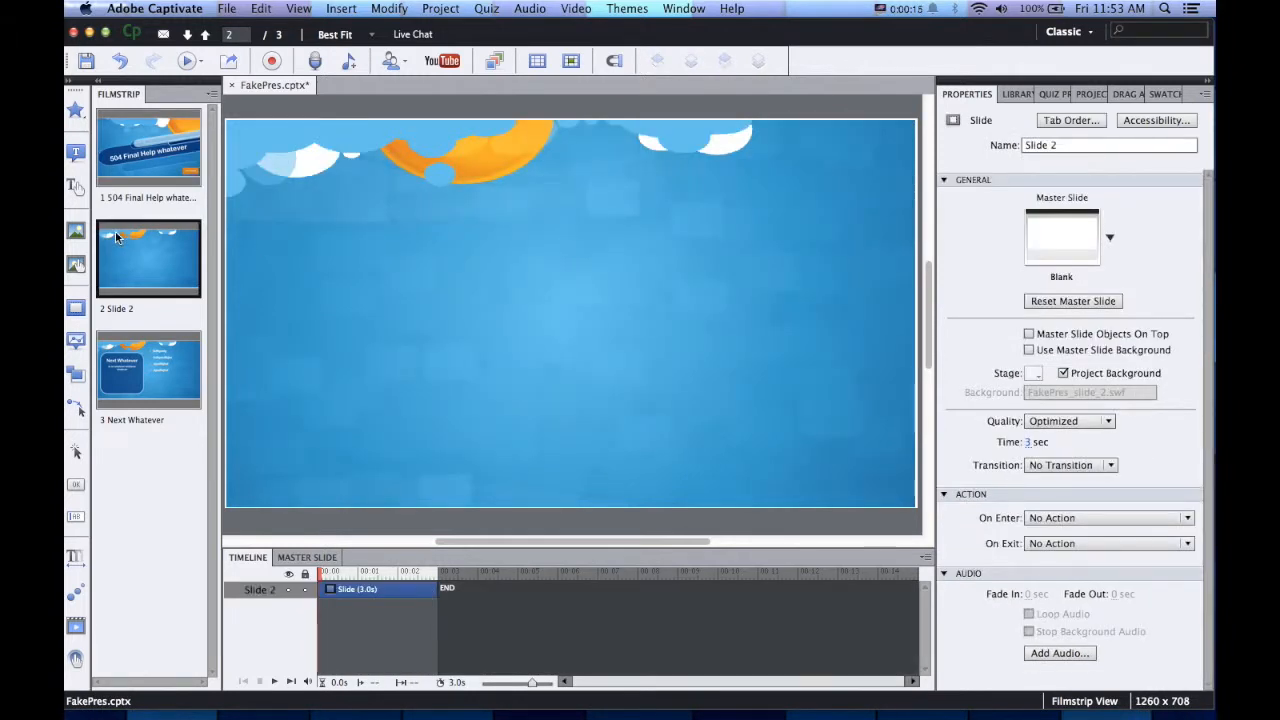
key(super+v)
right_click(550, 315)
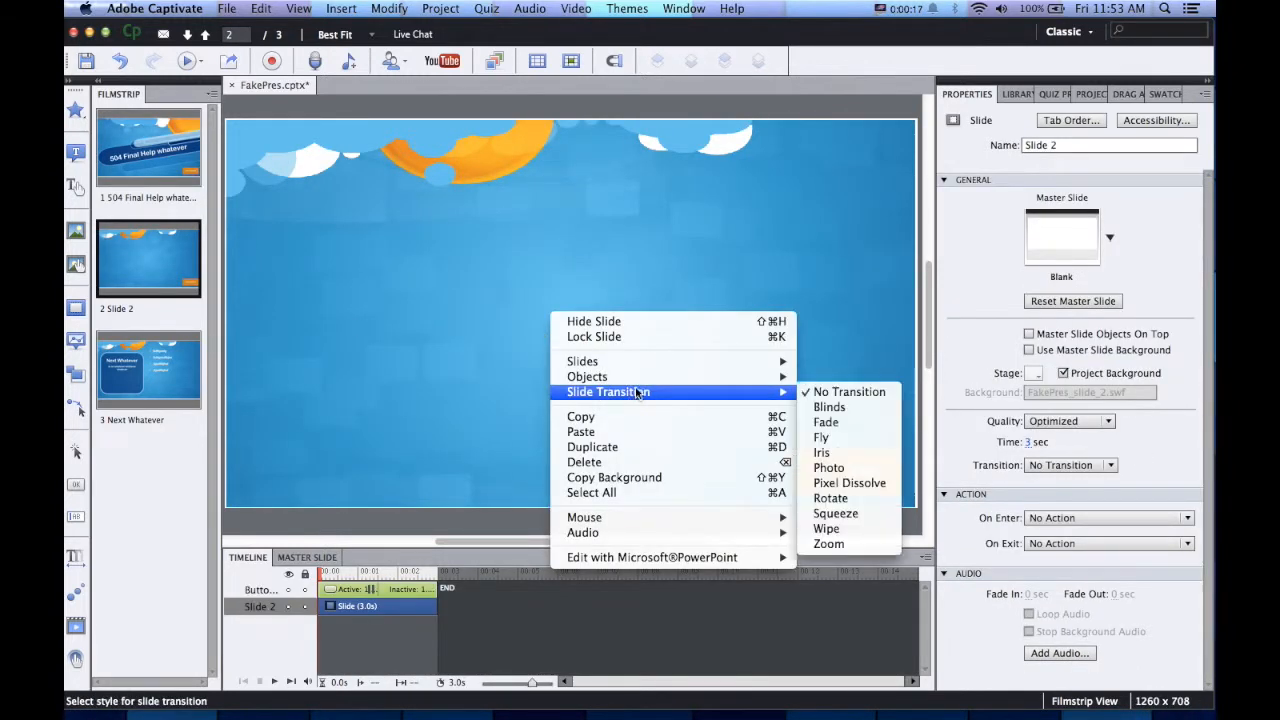
click(450, 329)
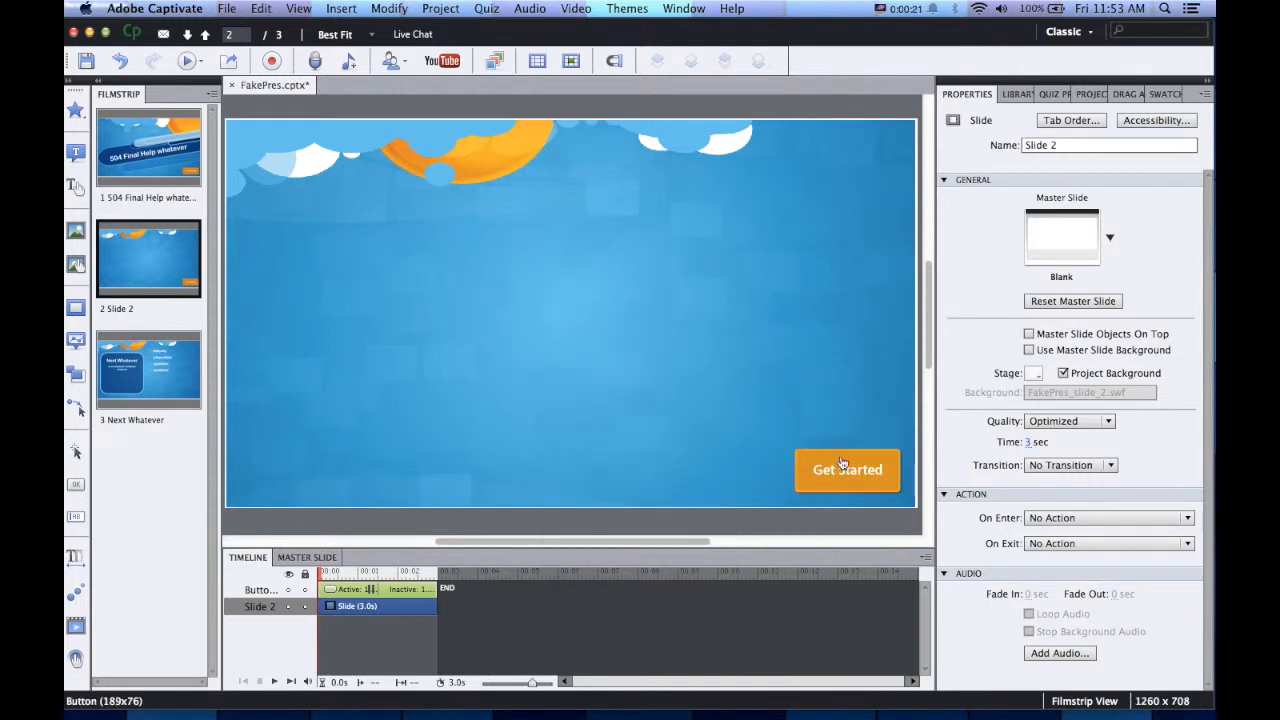
Switch back and forth between slides 1 and 2 to compare the position of the button on both
click(170, 152)
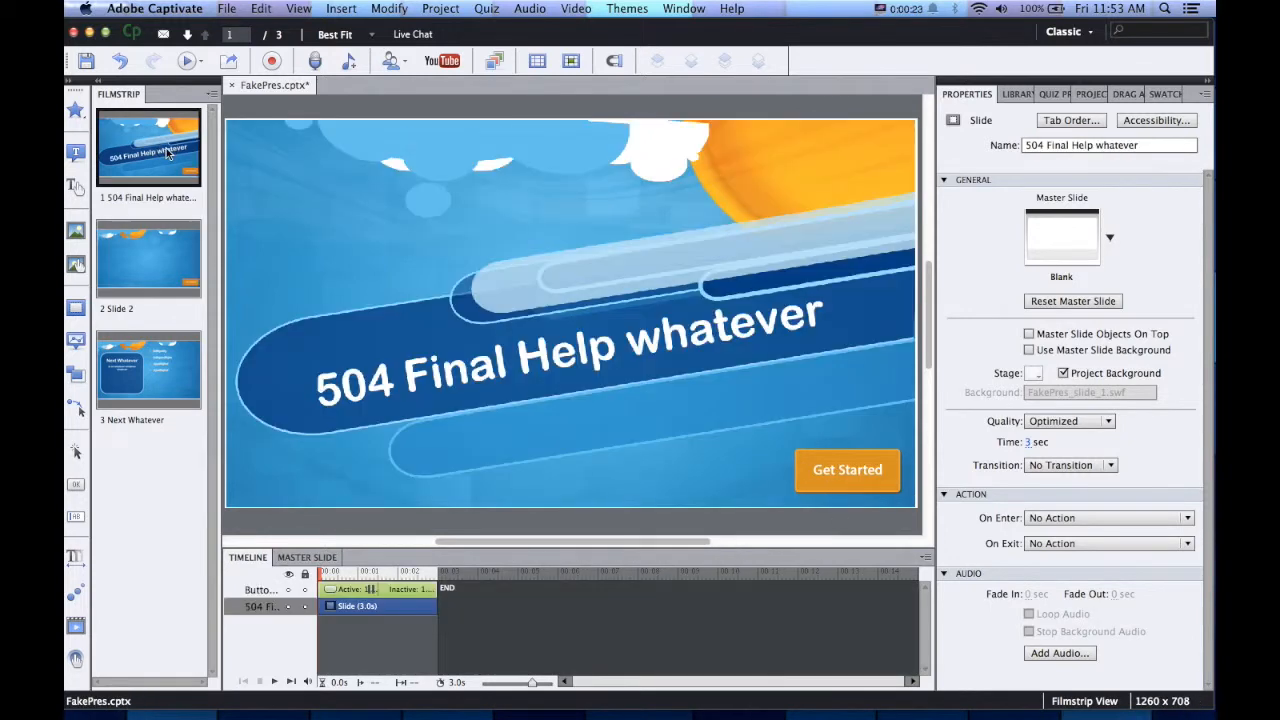
key(Down)
key(Down)
key(Up)
key(Up)
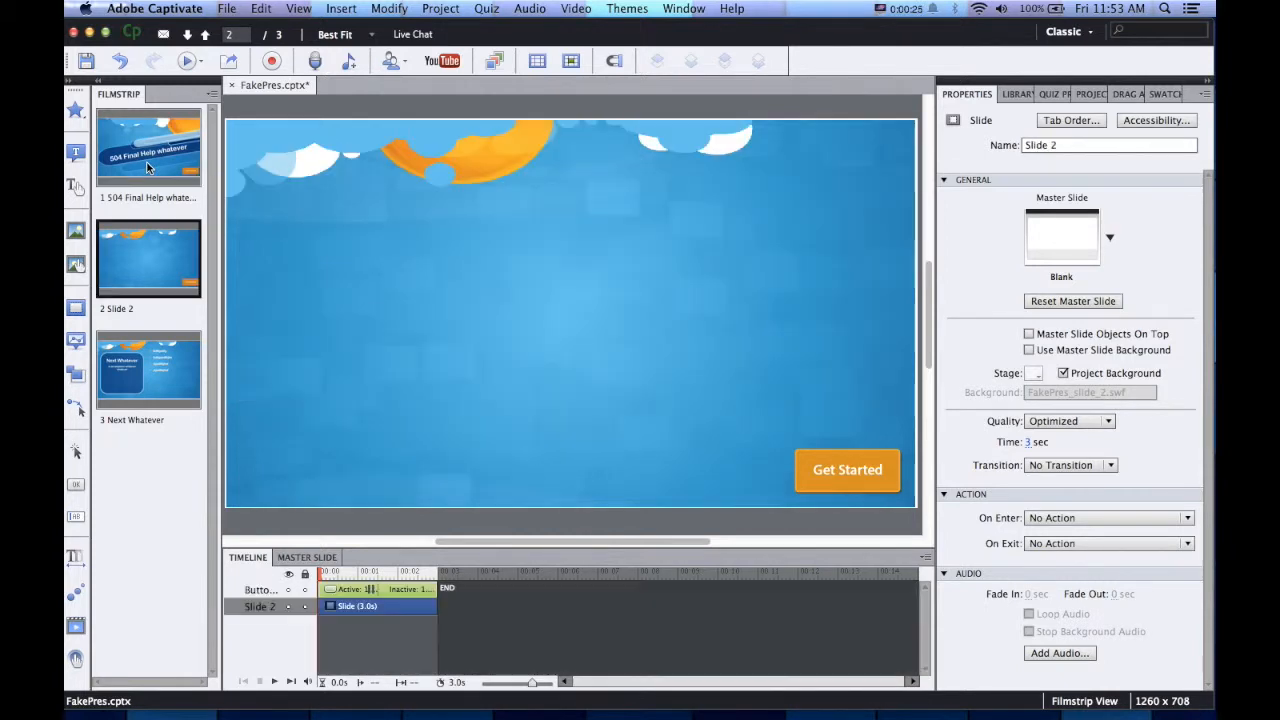
key(Down)
key(Up)
key(Down)
key(Up)
key(Down)
key(Up)
key(Down)
key(Up)
key(Down)
key(Up)
key(Down)
key(Up)
key(Down)
Change the caption of the copied button on slide 2 to "Next"
click(867, 475)
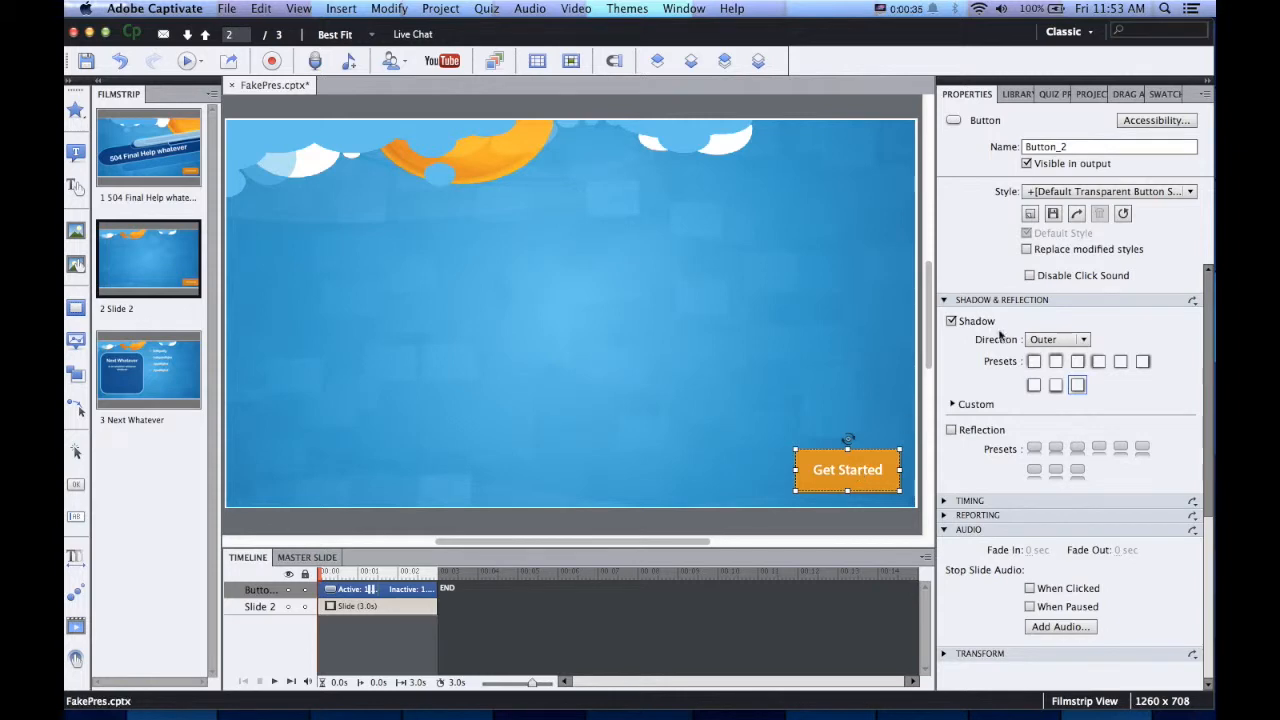
scroll(988, 366, down, 5)
scroll(988, 366, up, 4)
click(1067, 321)
triple_click(1067, 321)
text(Next)
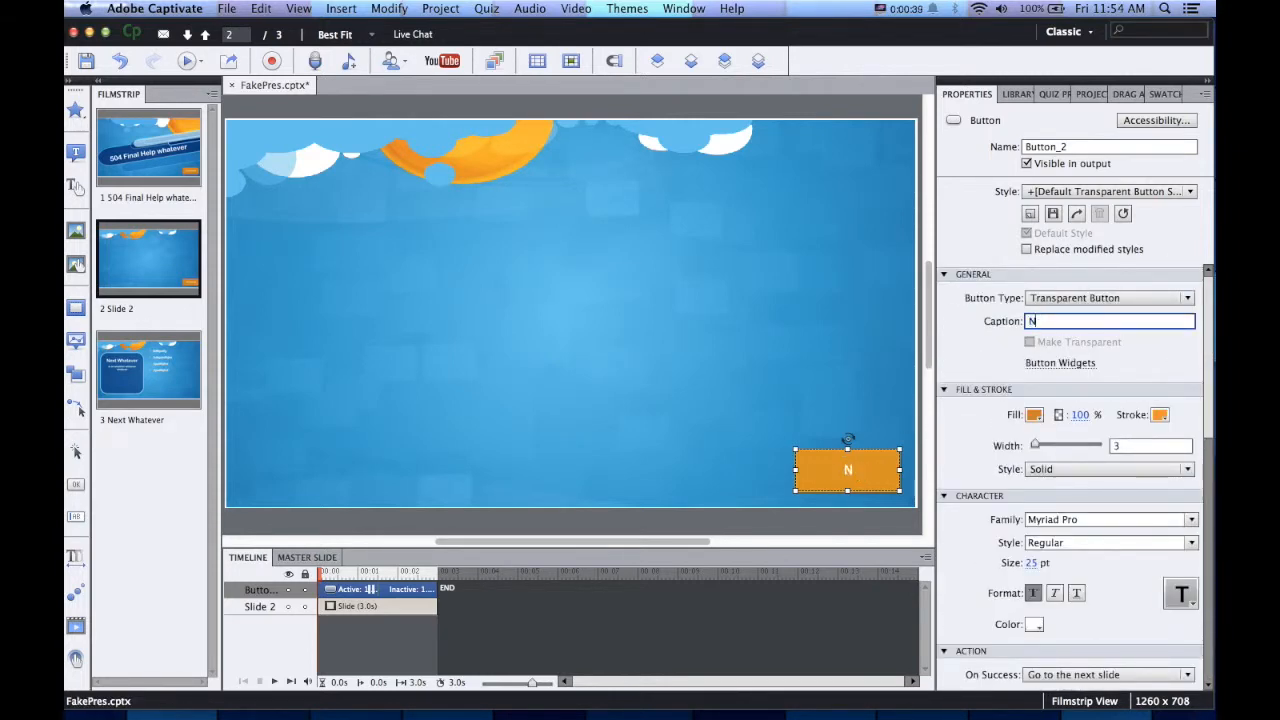
click(779, 292)
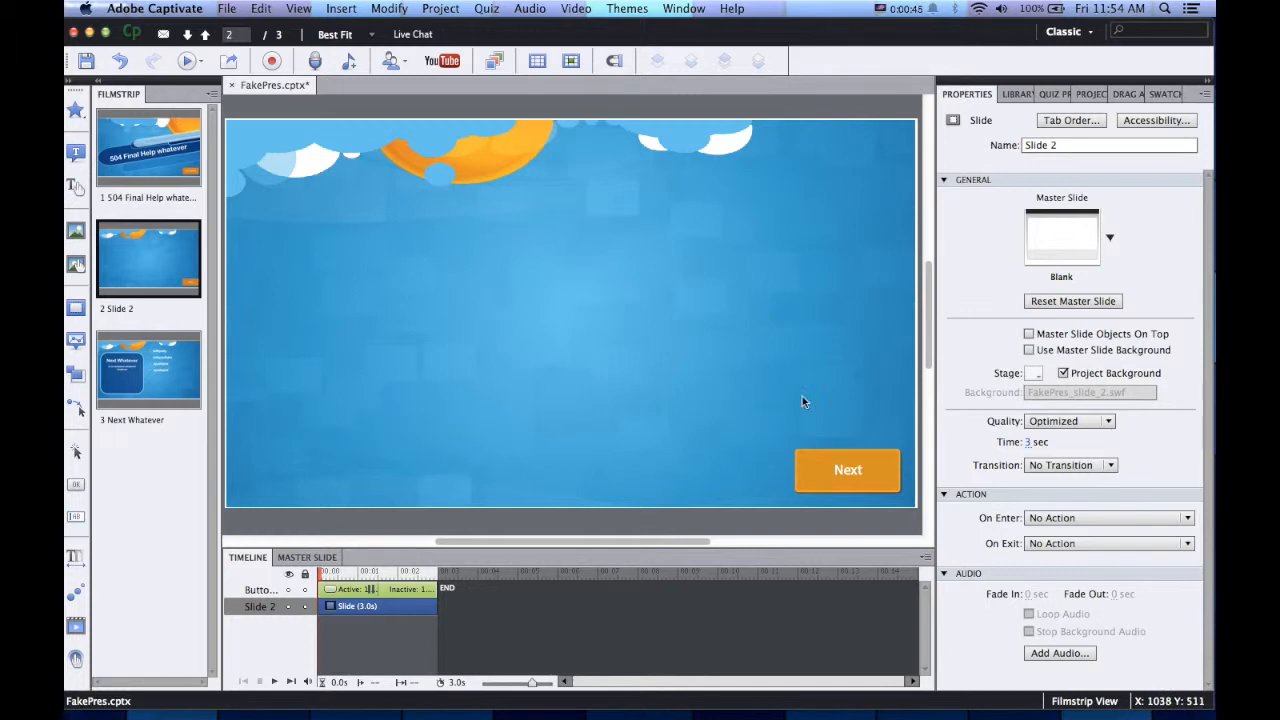
Save the Next button's formatting changes to the default transparent button style
click(848, 470)
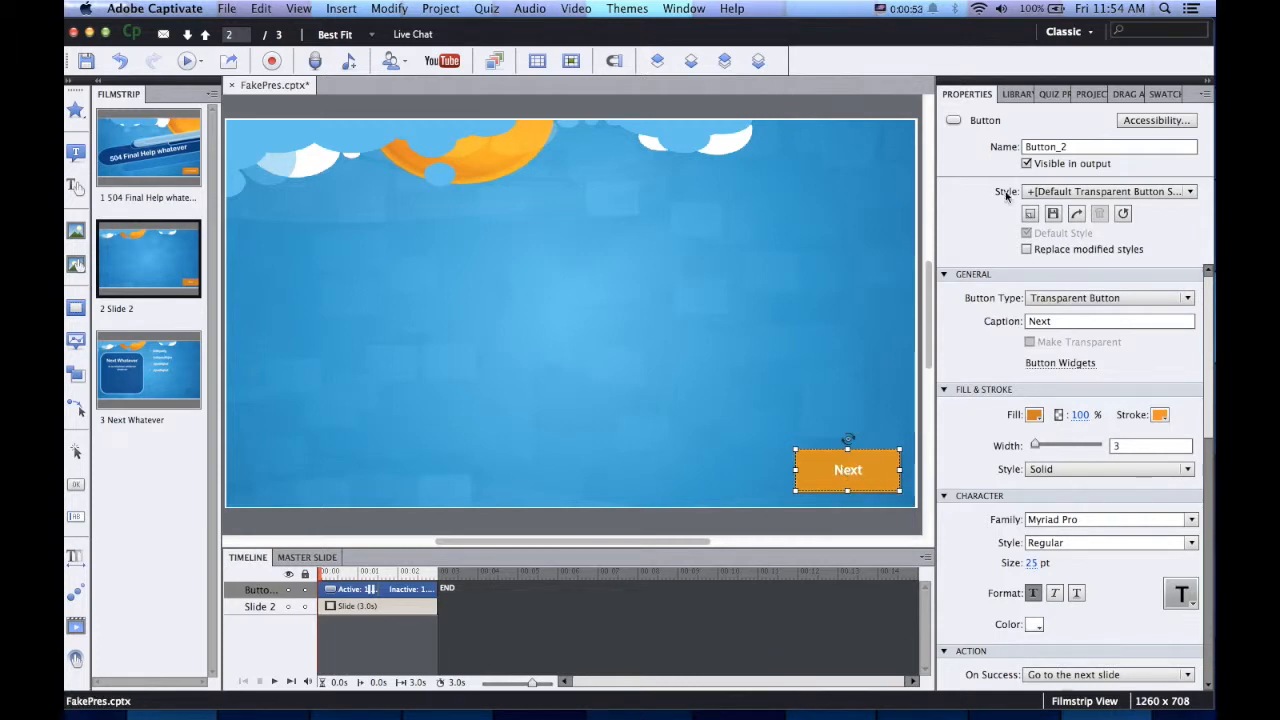
click(1053, 215)
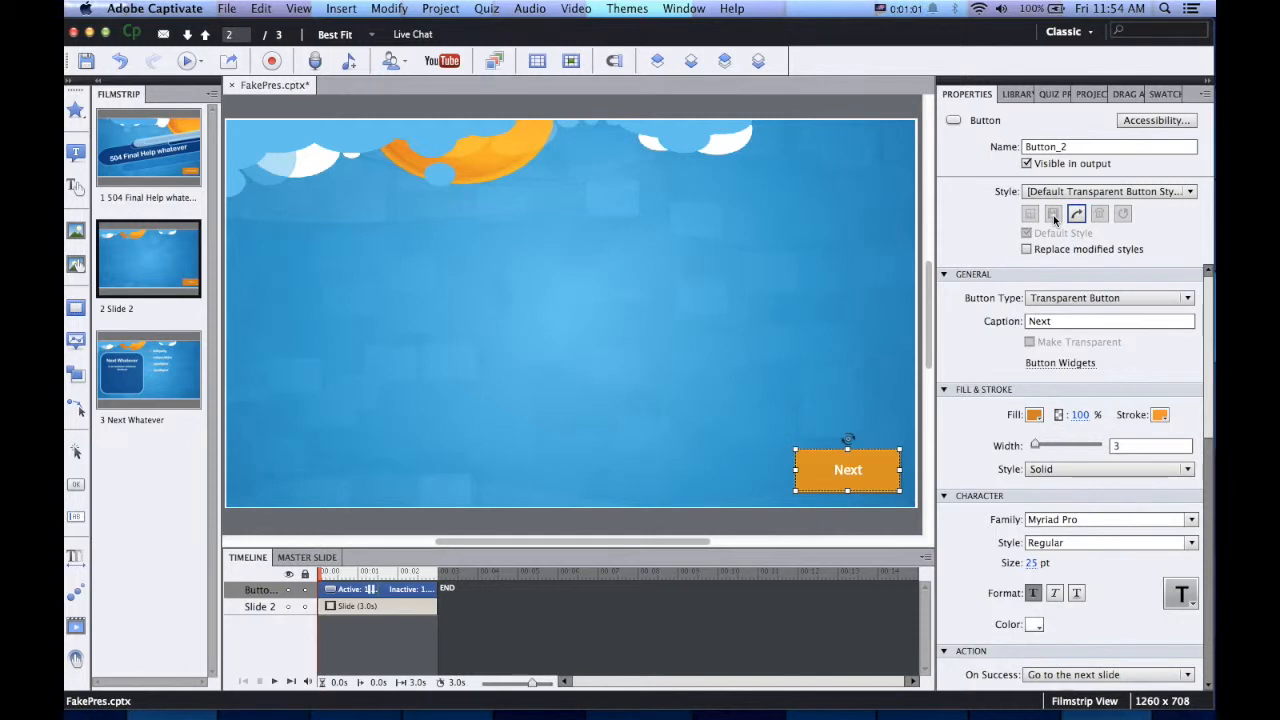
click(515, 380)
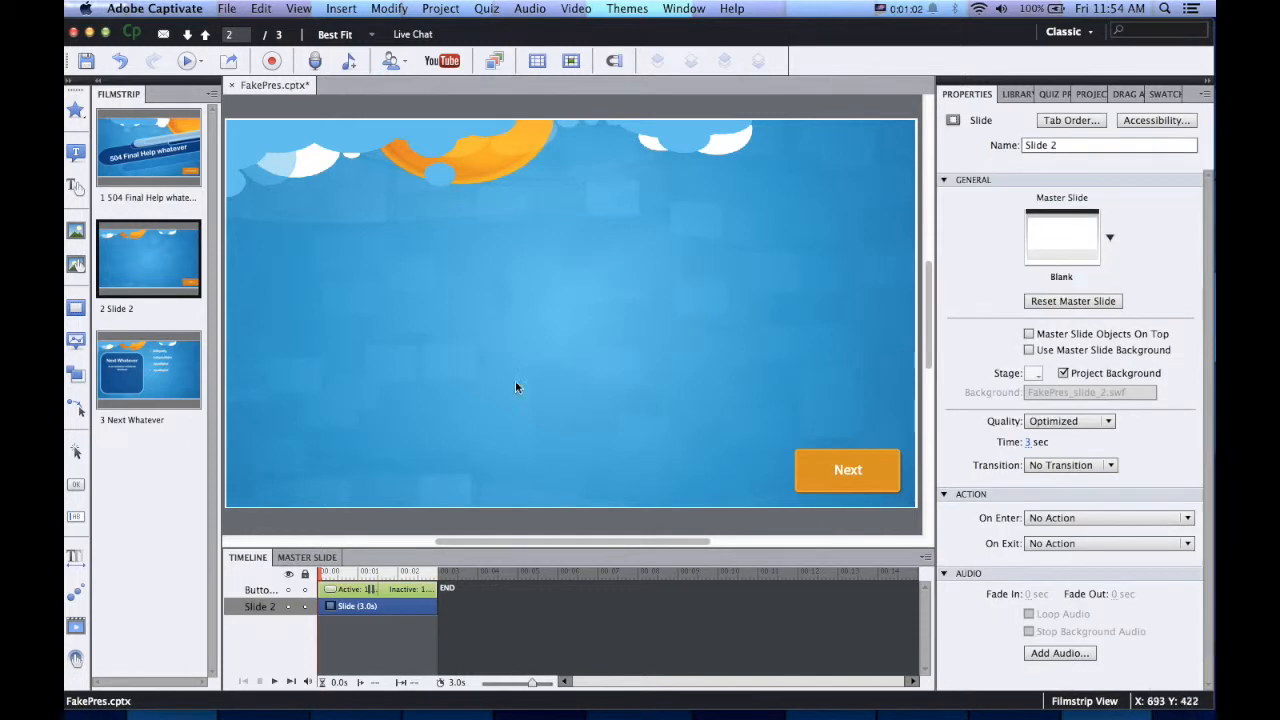
Insert a new button with the default transparent button style in the middle of slide 2 and enlarge it
click(76, 487)
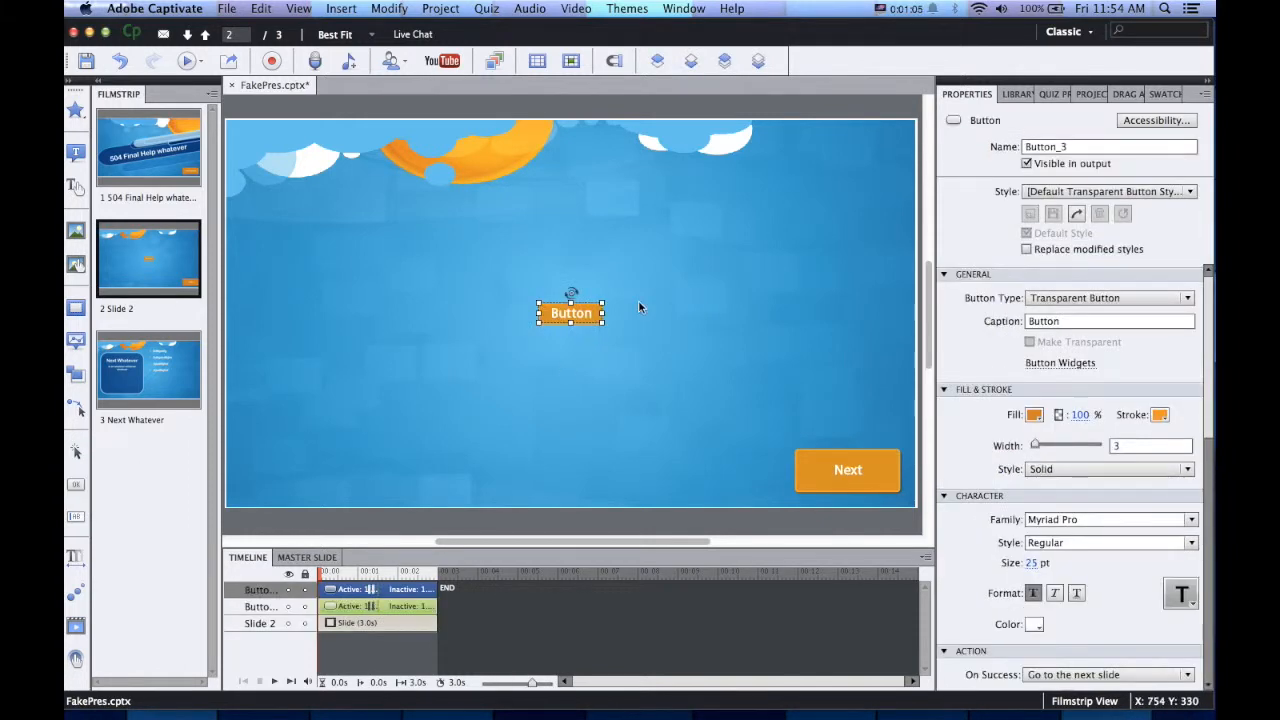
drag(601, 323, 686, 357)
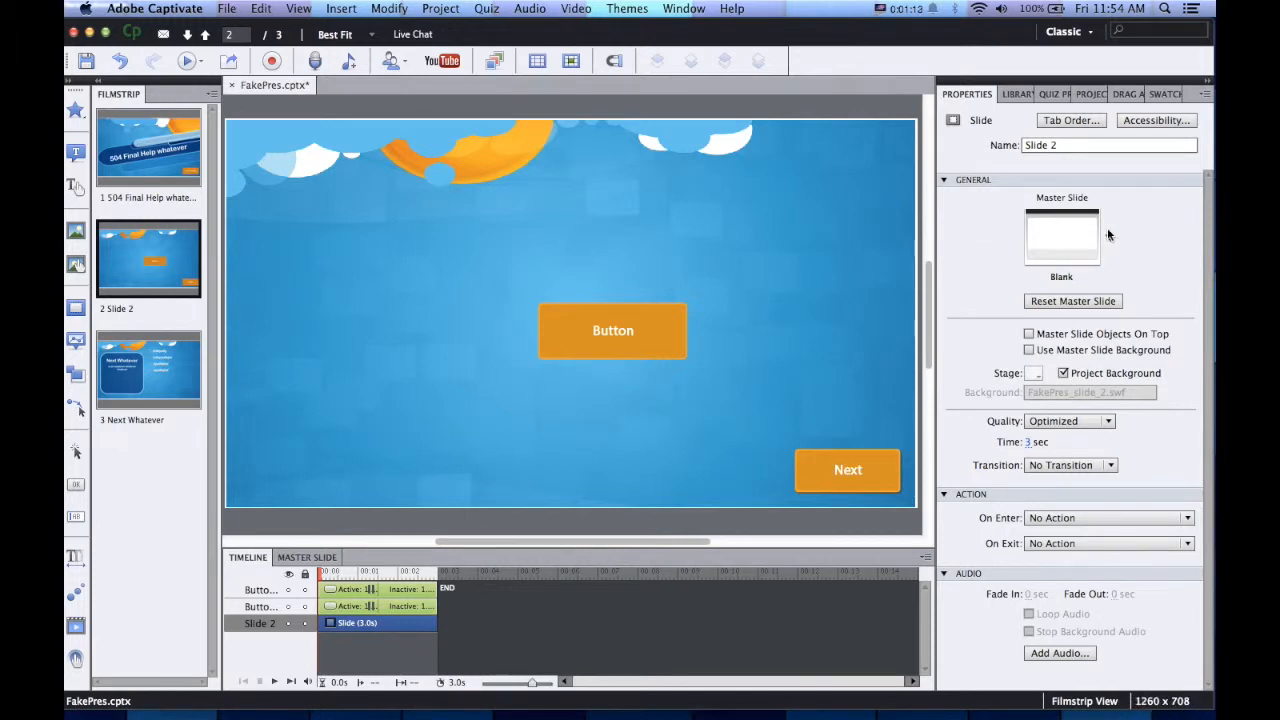
click(790, 309)
click(632, 318)
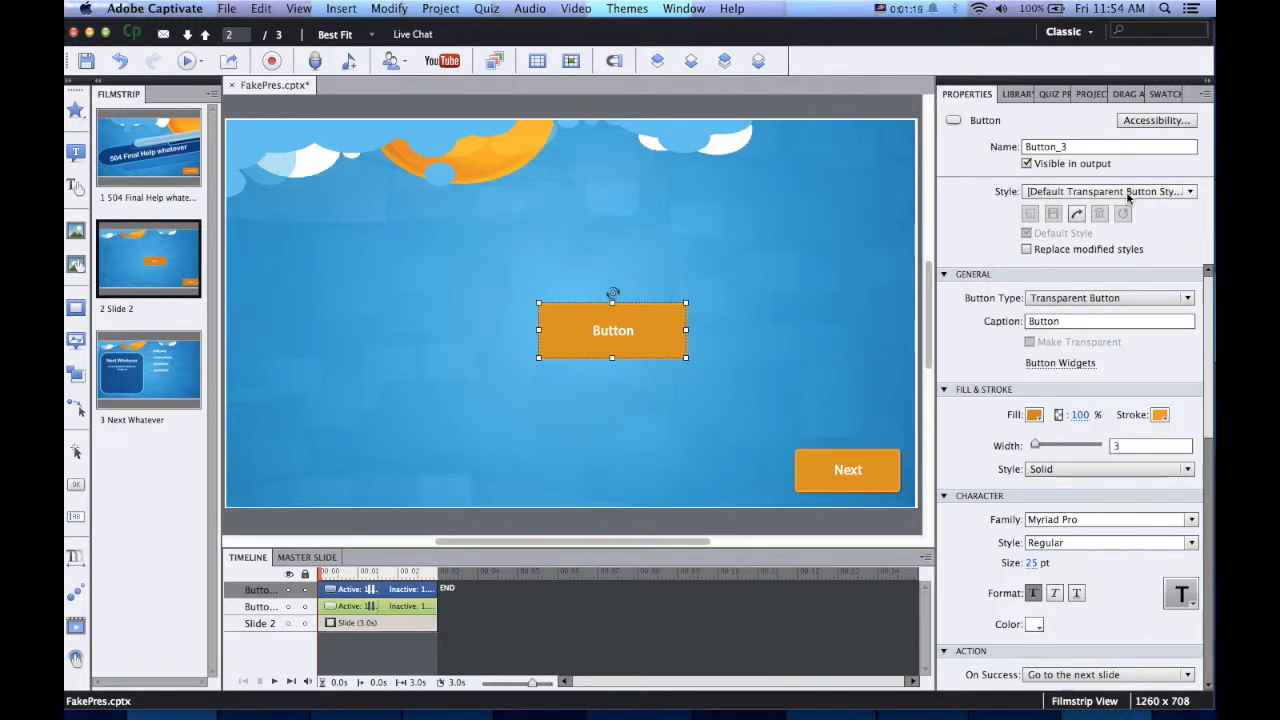
Delete the trial button from the middle of slide 2
click(610, 264)
click(614, 334)
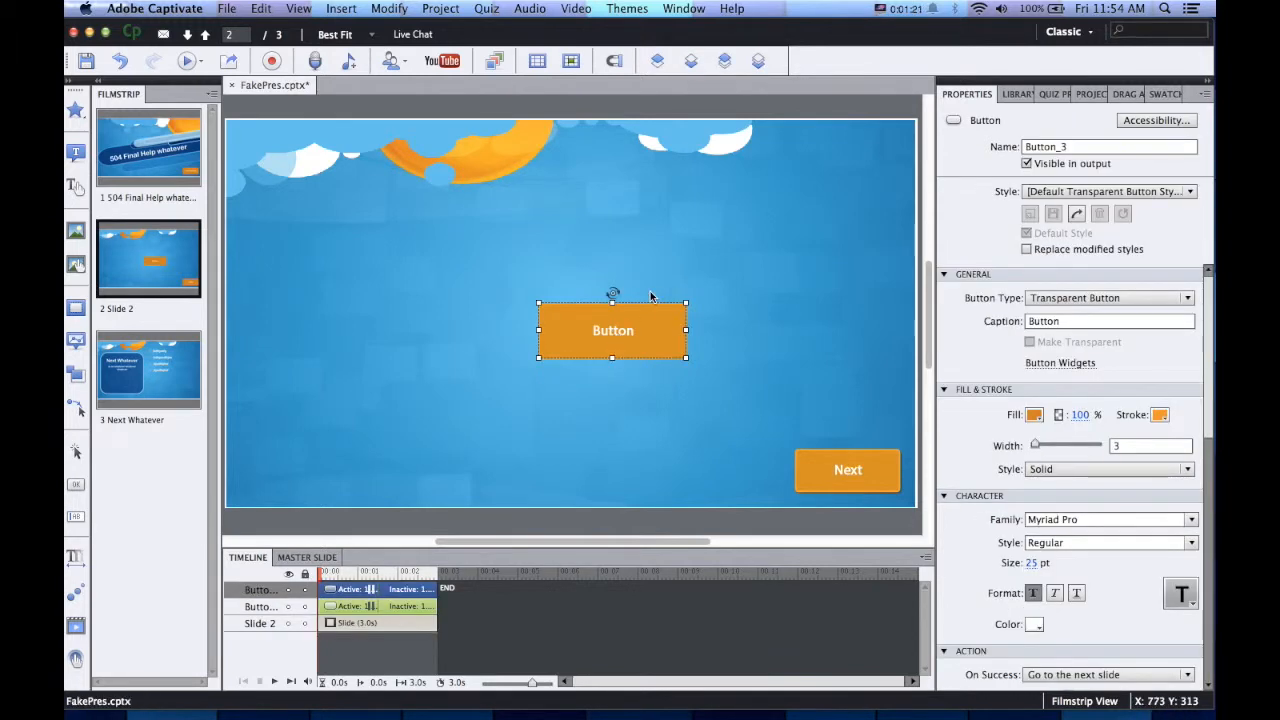
key(Delete)
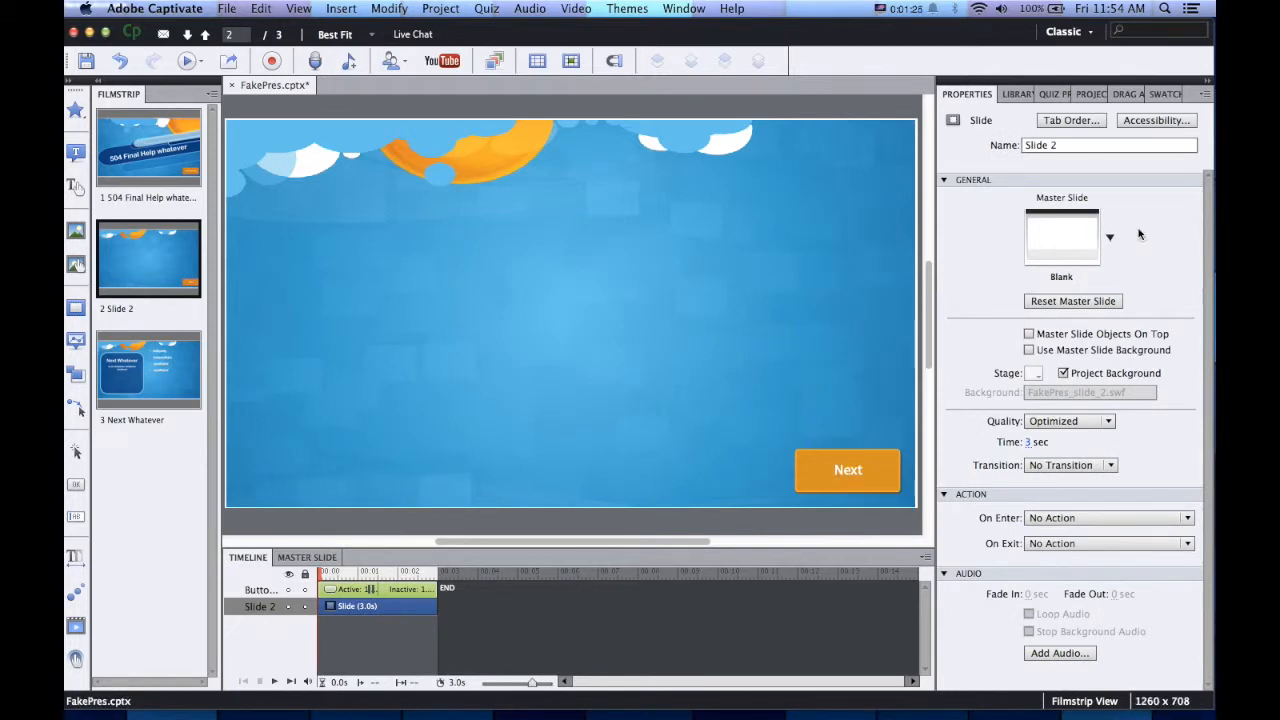
Copy the Next button on slide 2 and duplicate the slide
click(833, 480)
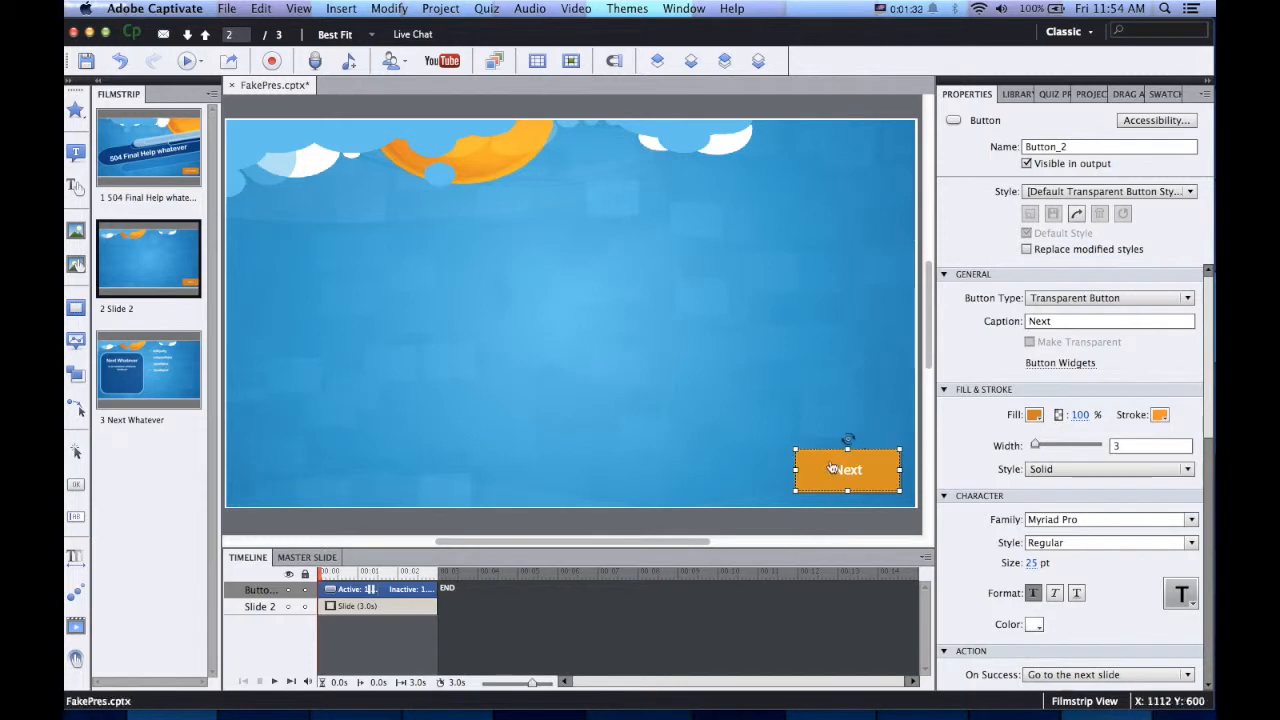
right_click(845, 452)
click(866, 471)
right_click(431, 405)
click(500, 539)
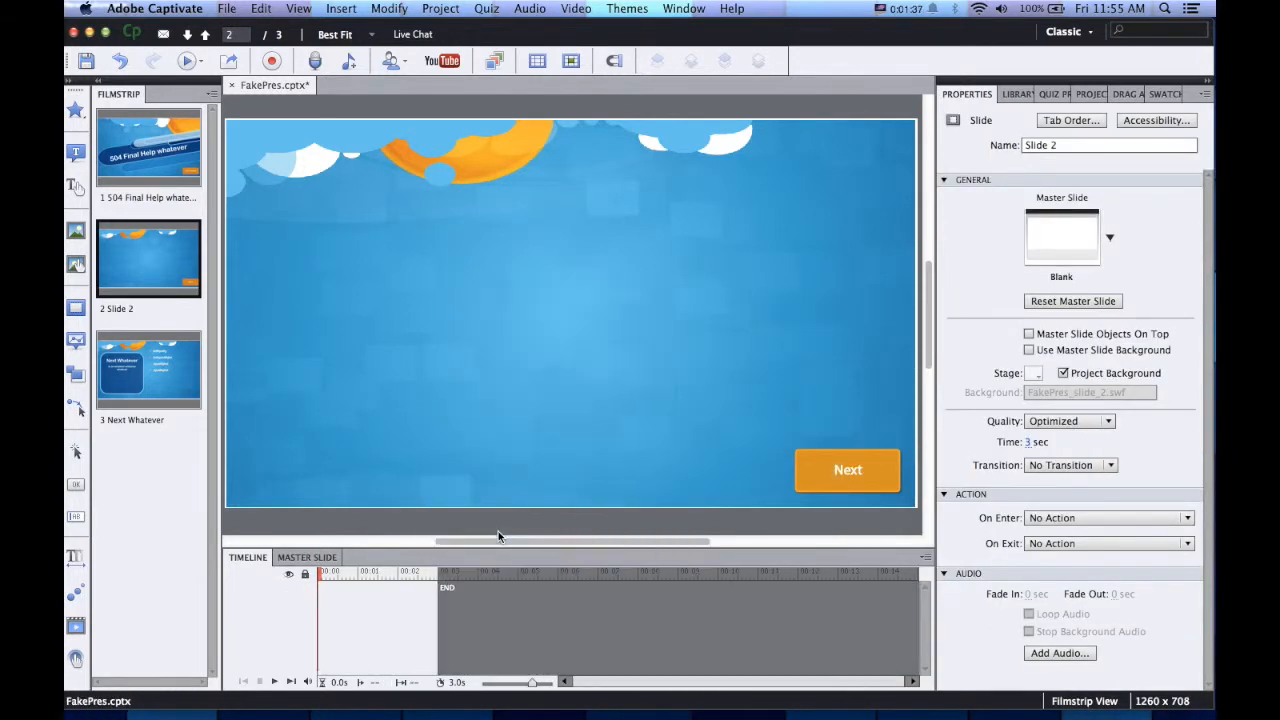
Paste the copied Next button onto the duplicate slide and place it in the slide's lower-left corner
right_click(598, 395)
click(685, 515)
drag(835, 472, 303, 473)
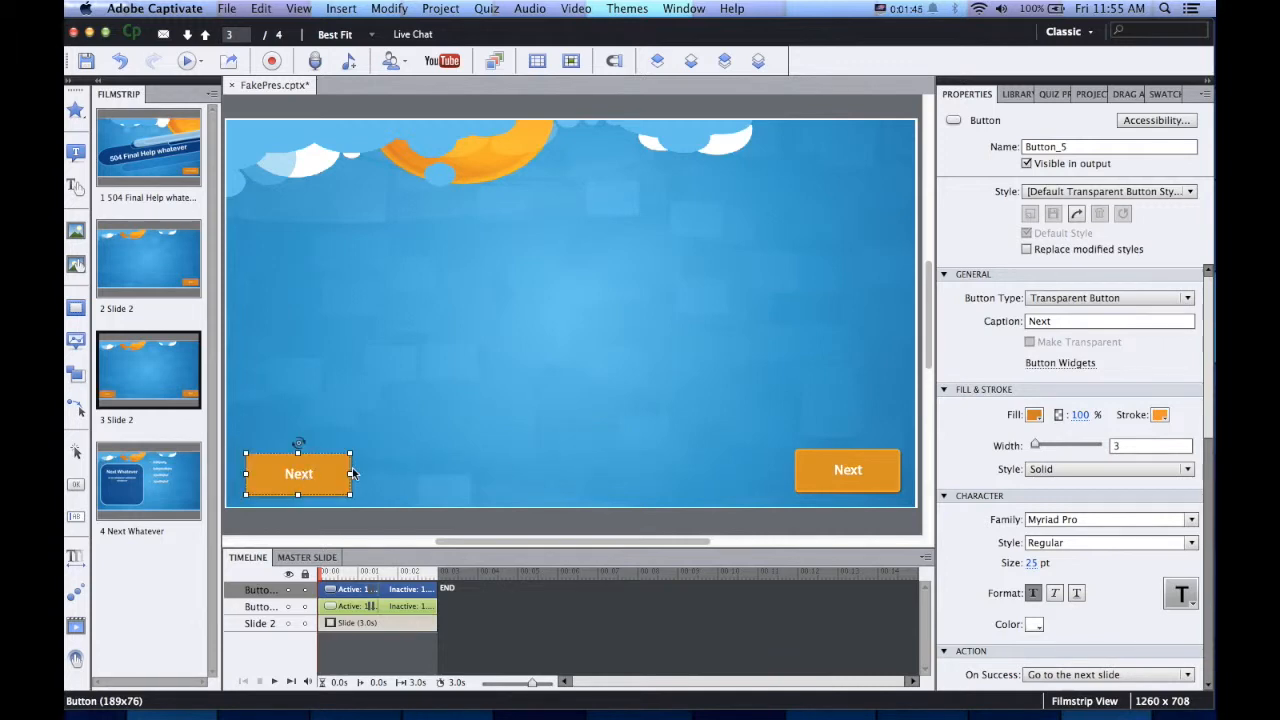
Change the lower-left button's caption to "Back" and align it level with the Next button
double_click(1080, 321)
text(Back)
click(615, 357)
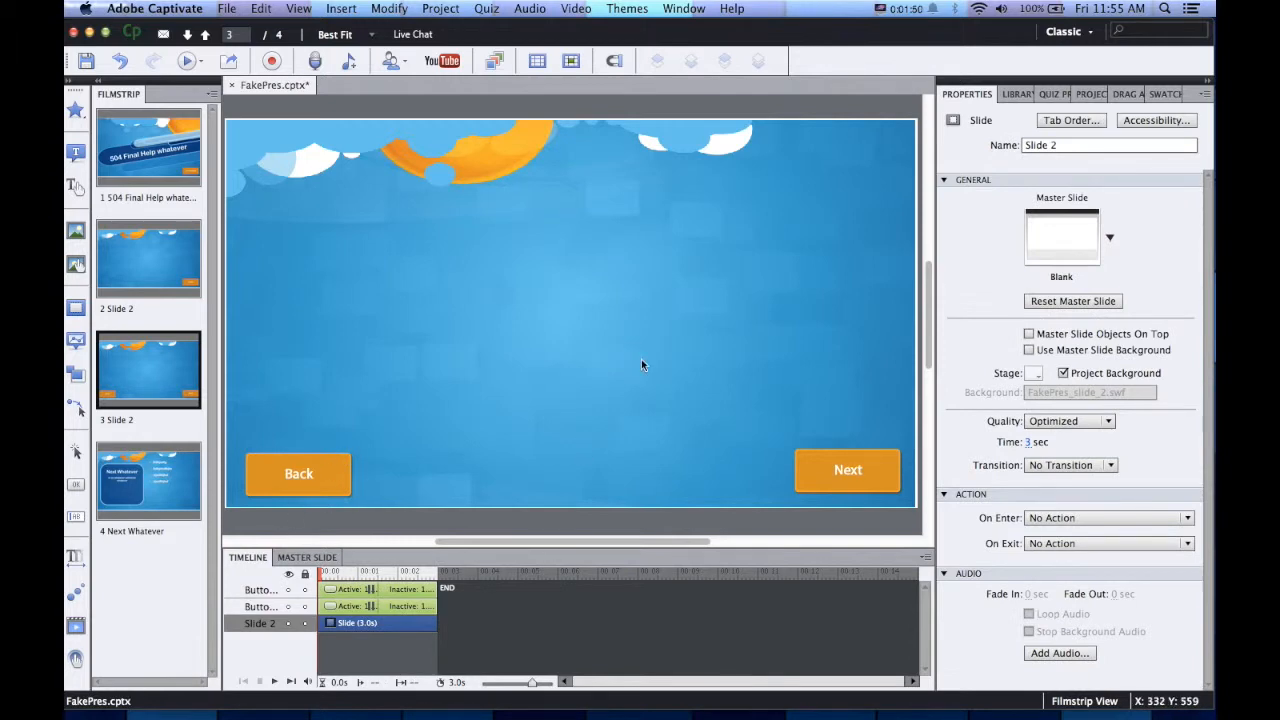
click(316, 473)
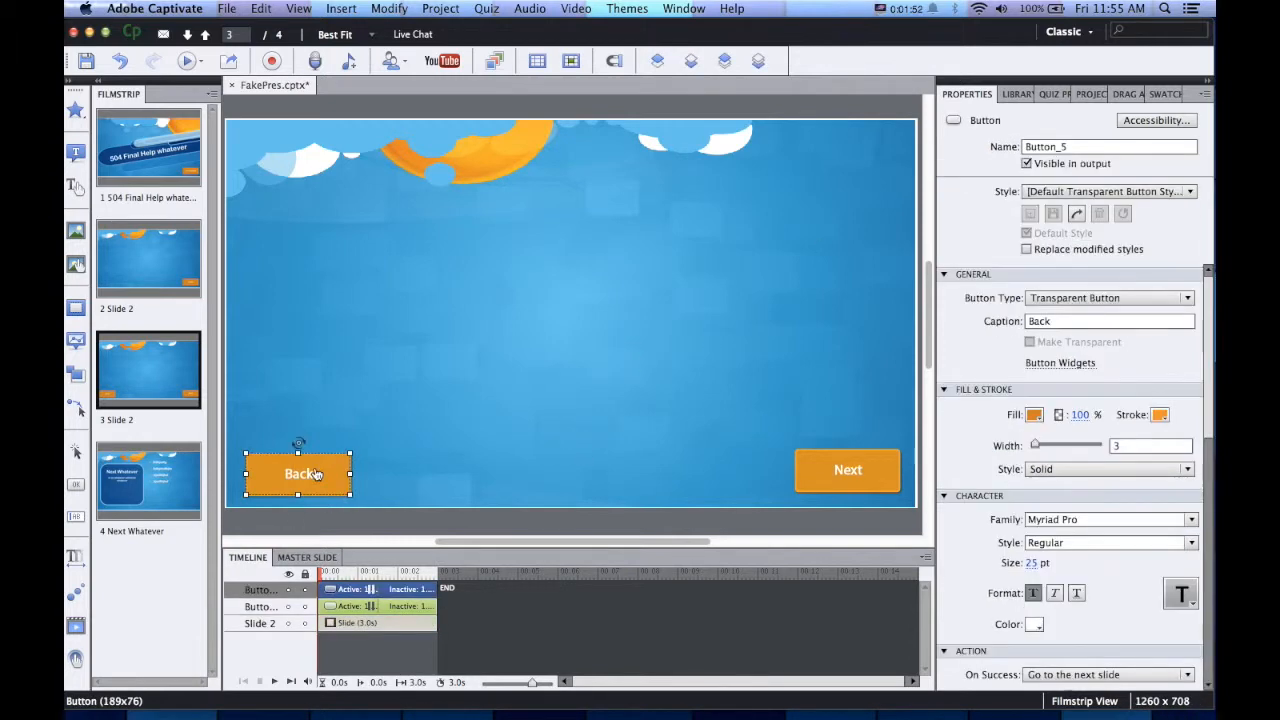
drag(316, 475, 315, 470)
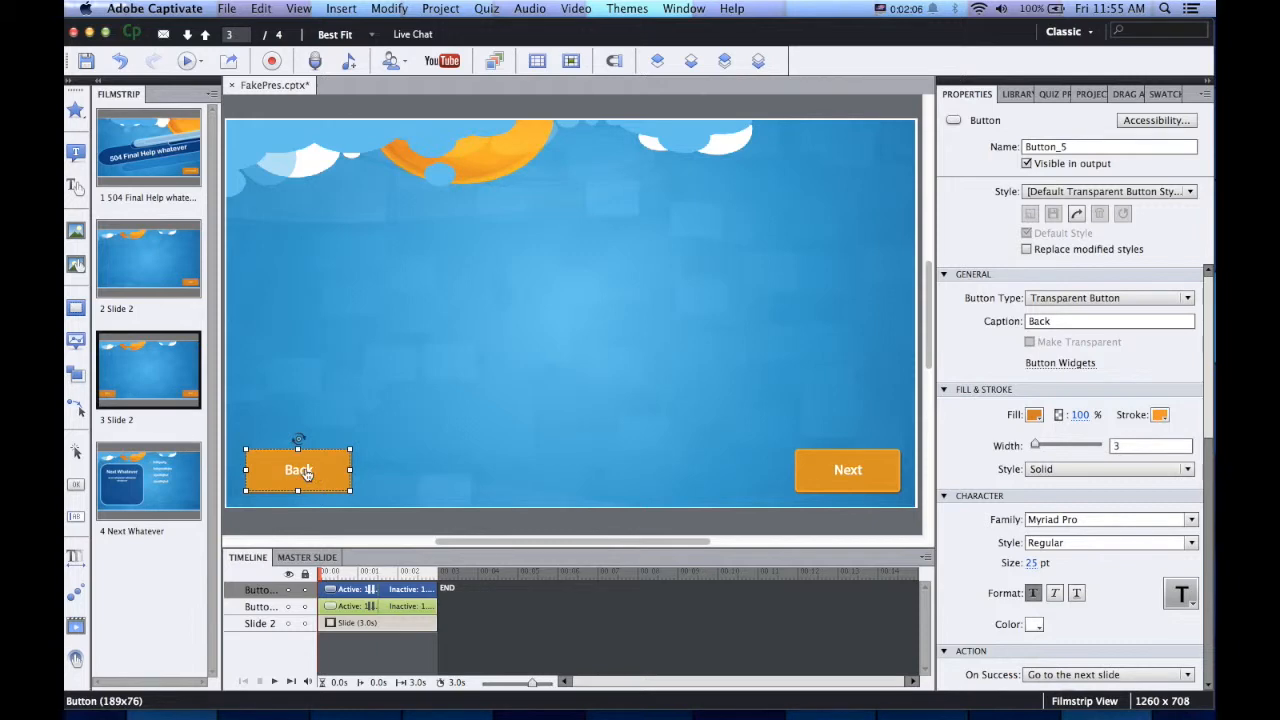
click(371, 402)
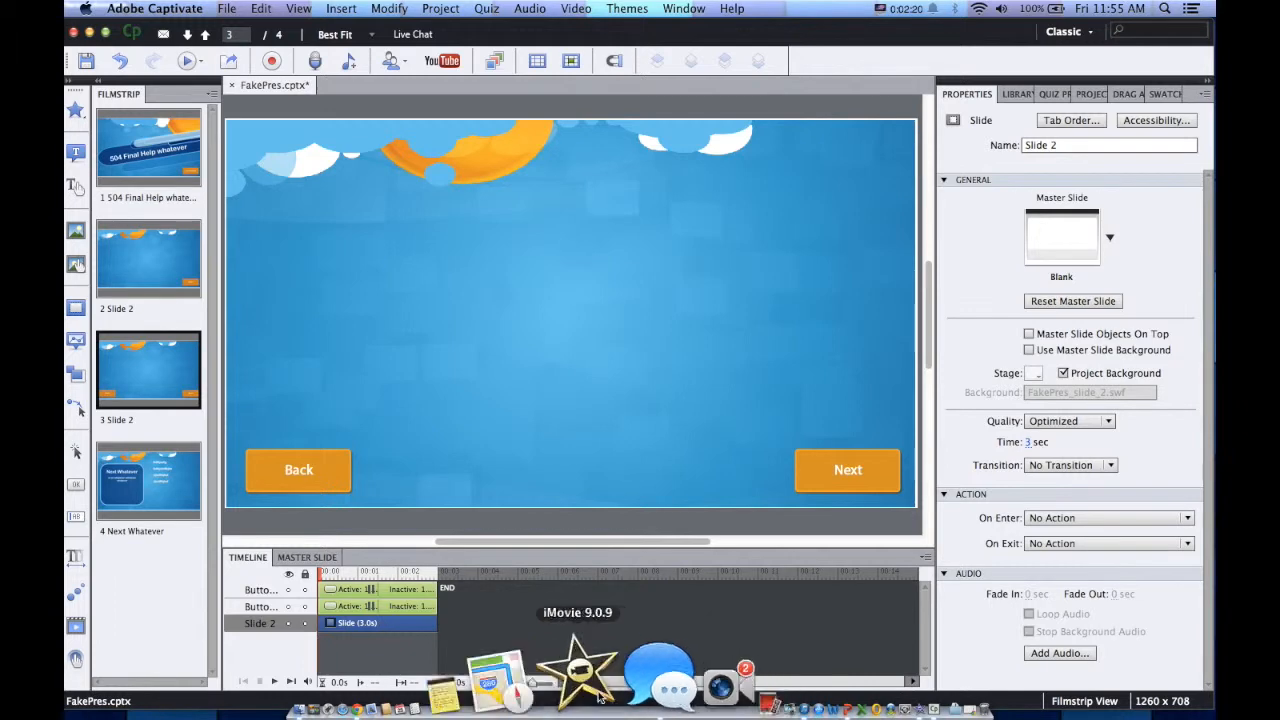
Switch to Notes to review the 504 Final task list, and return to the Captivate project
click(560, 666)
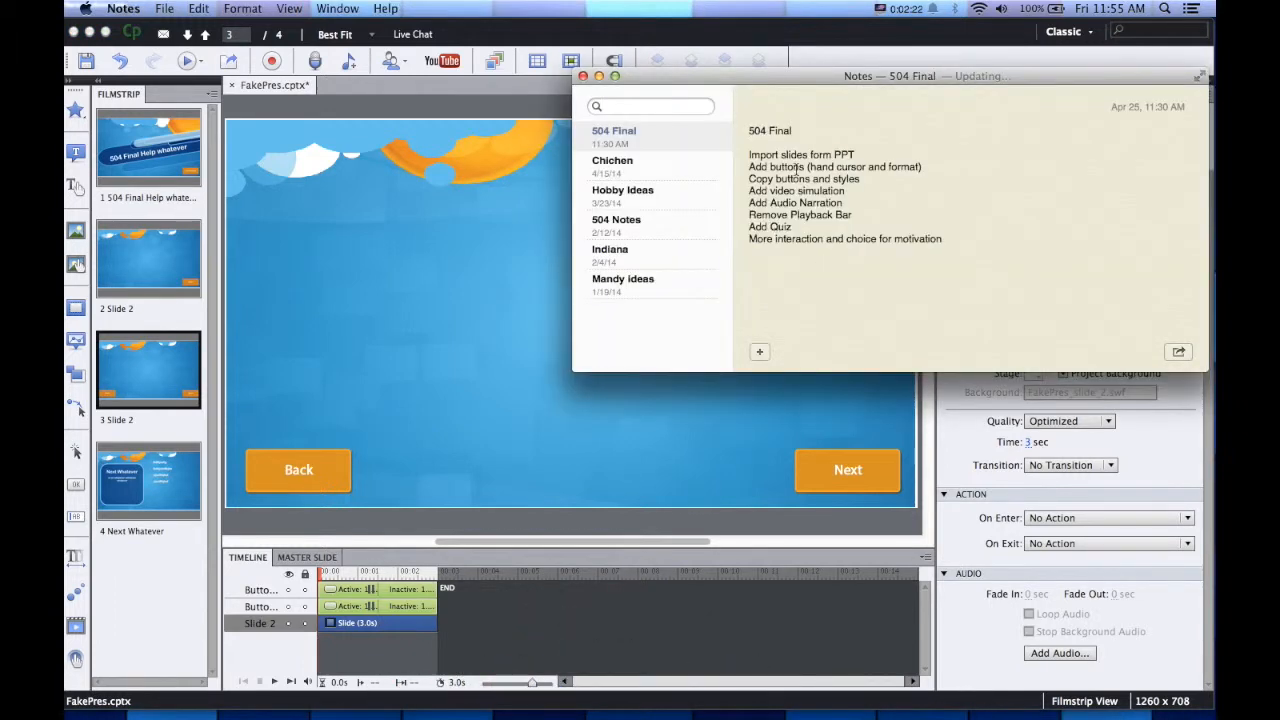
drag(755, 157, 842, 180)
click(843, 180)
drag(750, 190, 909, 200)
click(782, 203)
click(476, 352)
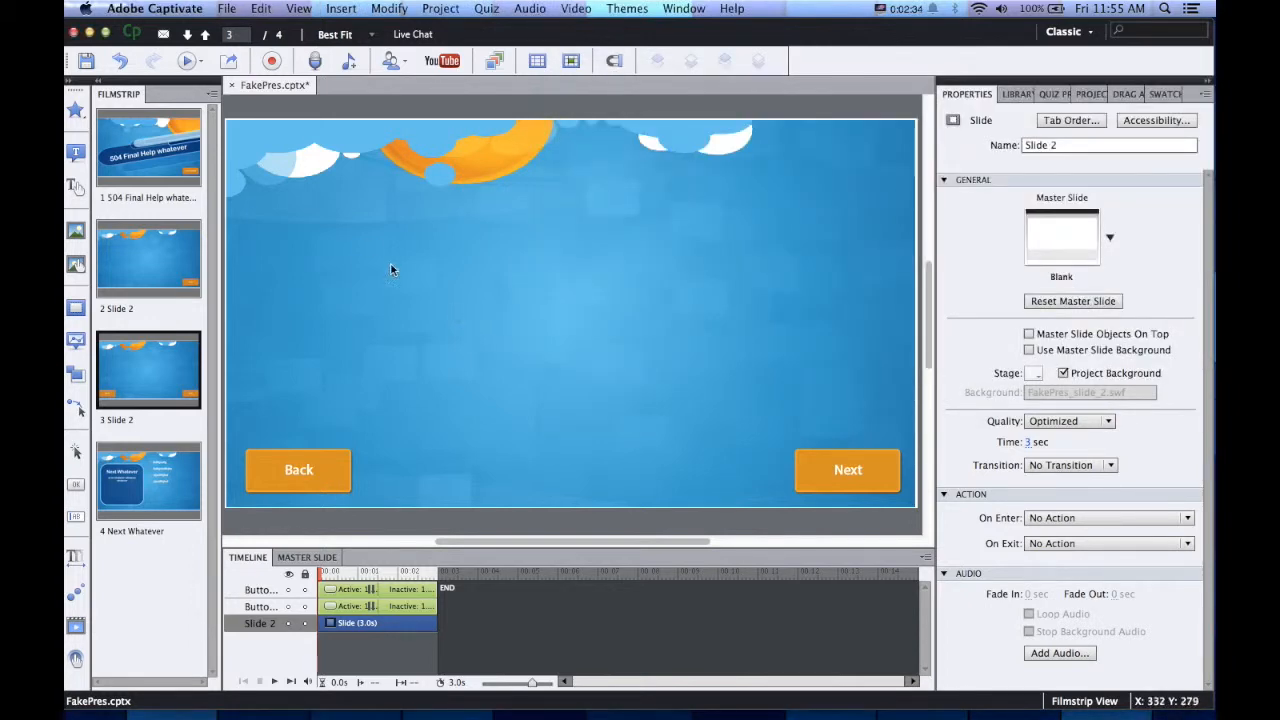
Preview the next 5 slides from slide 3, testing slide navigation with the playback bar, and close the preview
click(199, 63)
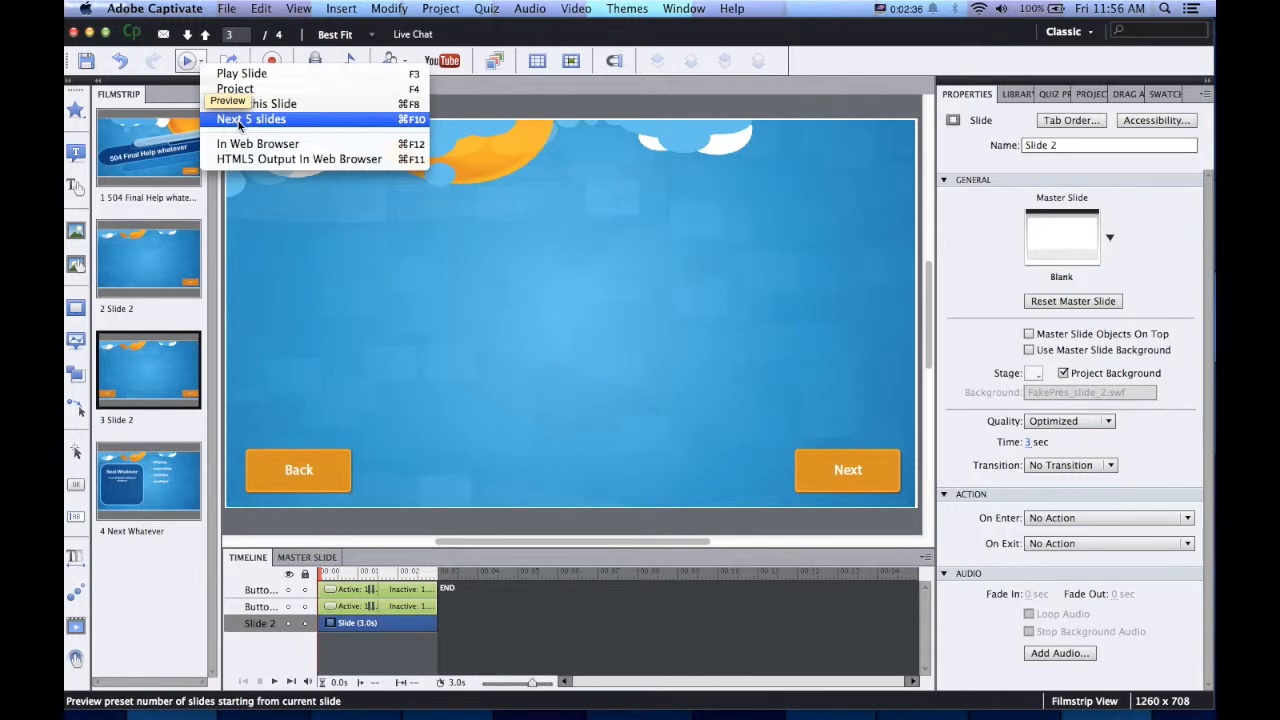
click(239, 121)
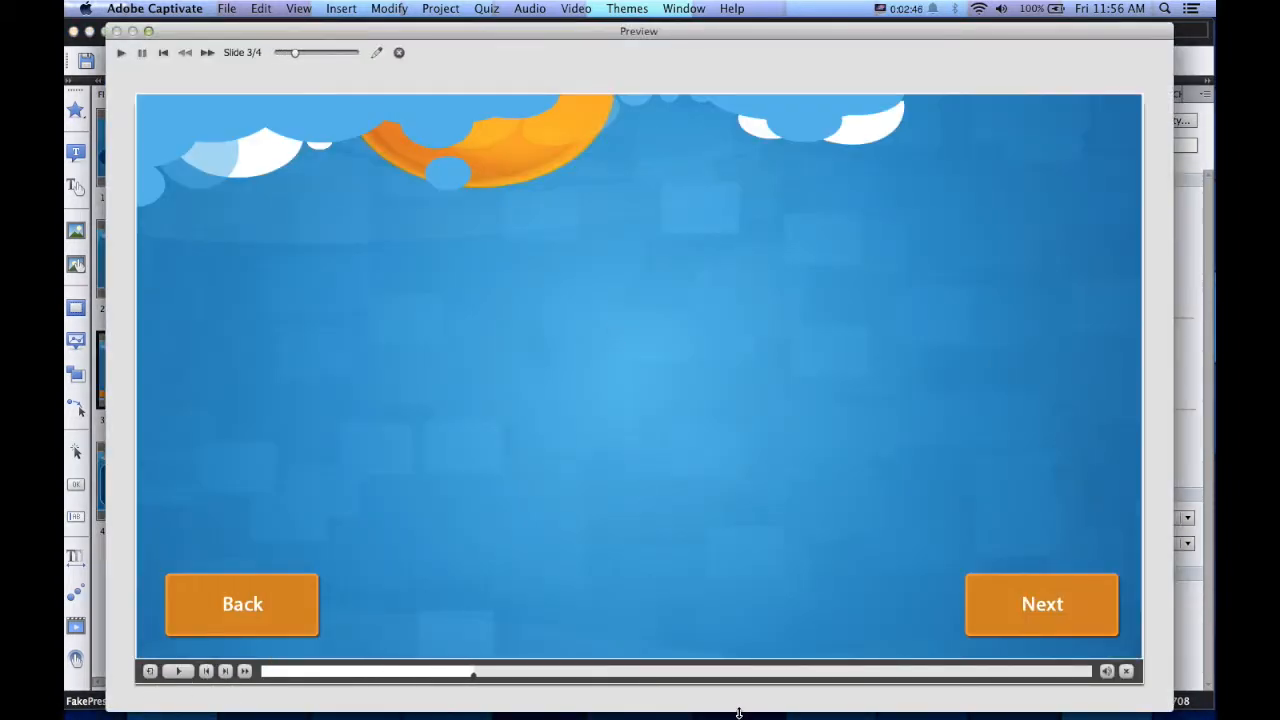
click(808, 672)
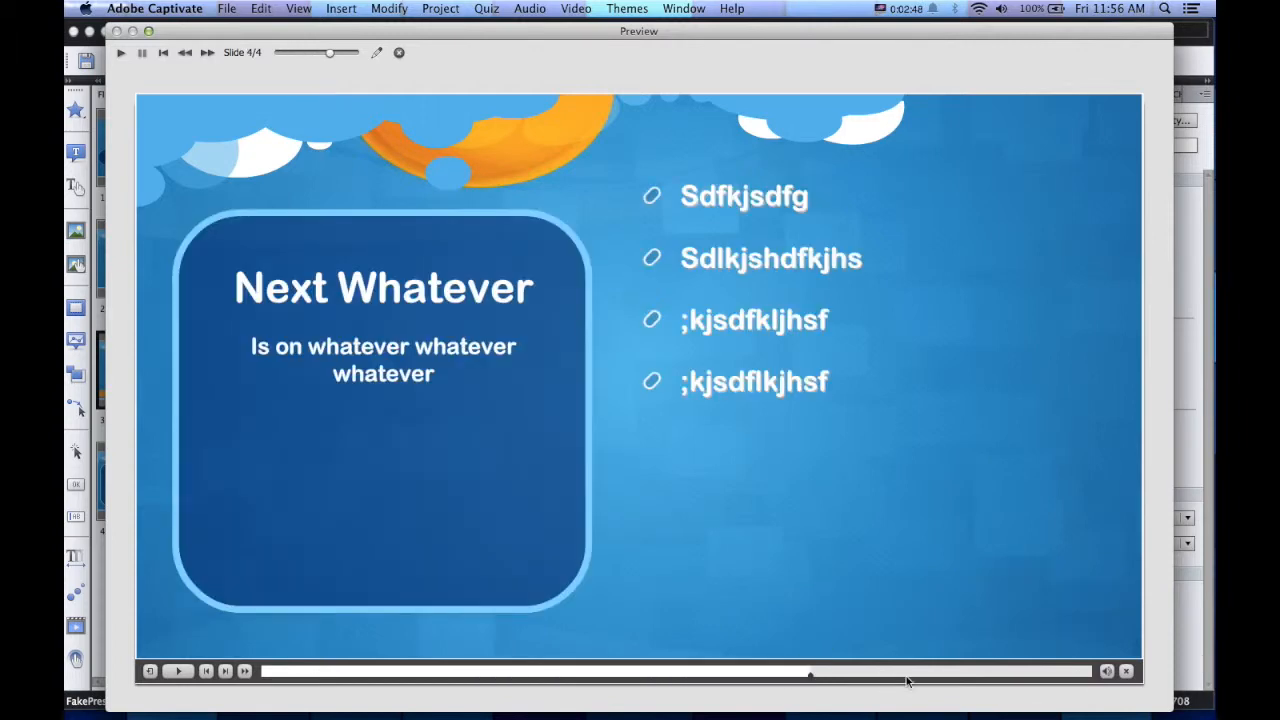
click(473, 673)
click(348, 673)
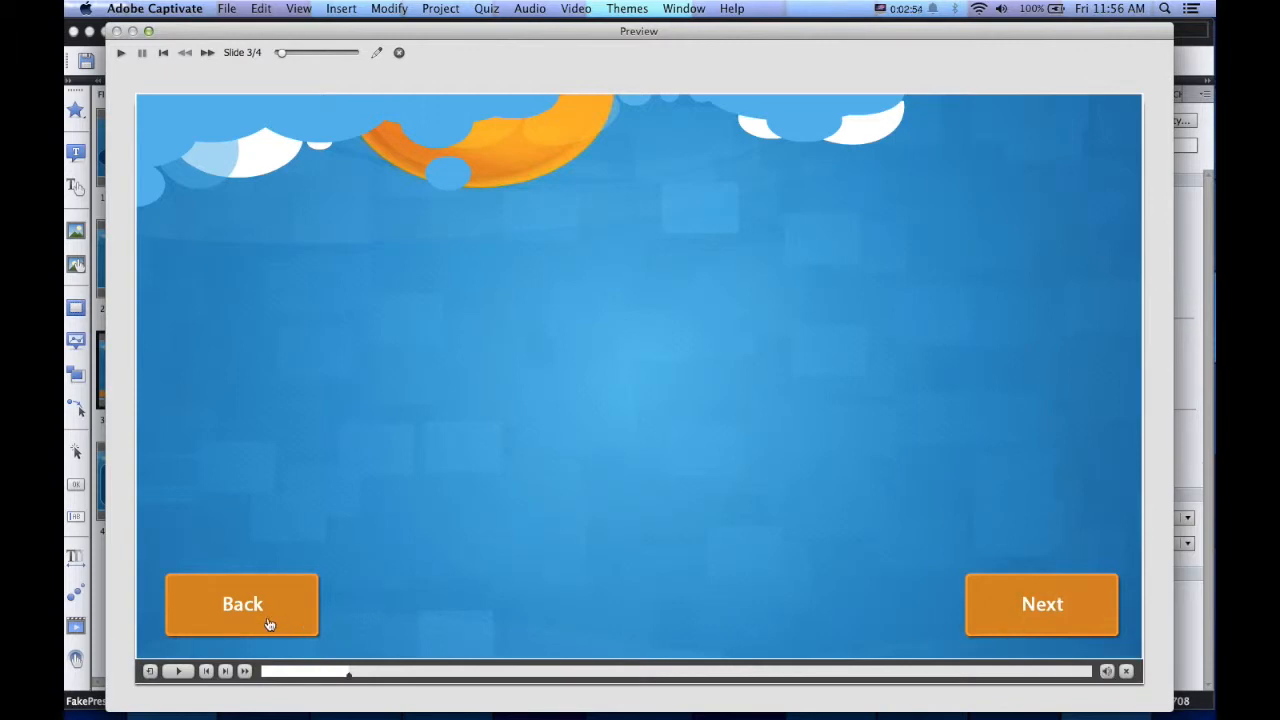
click(179, 672)
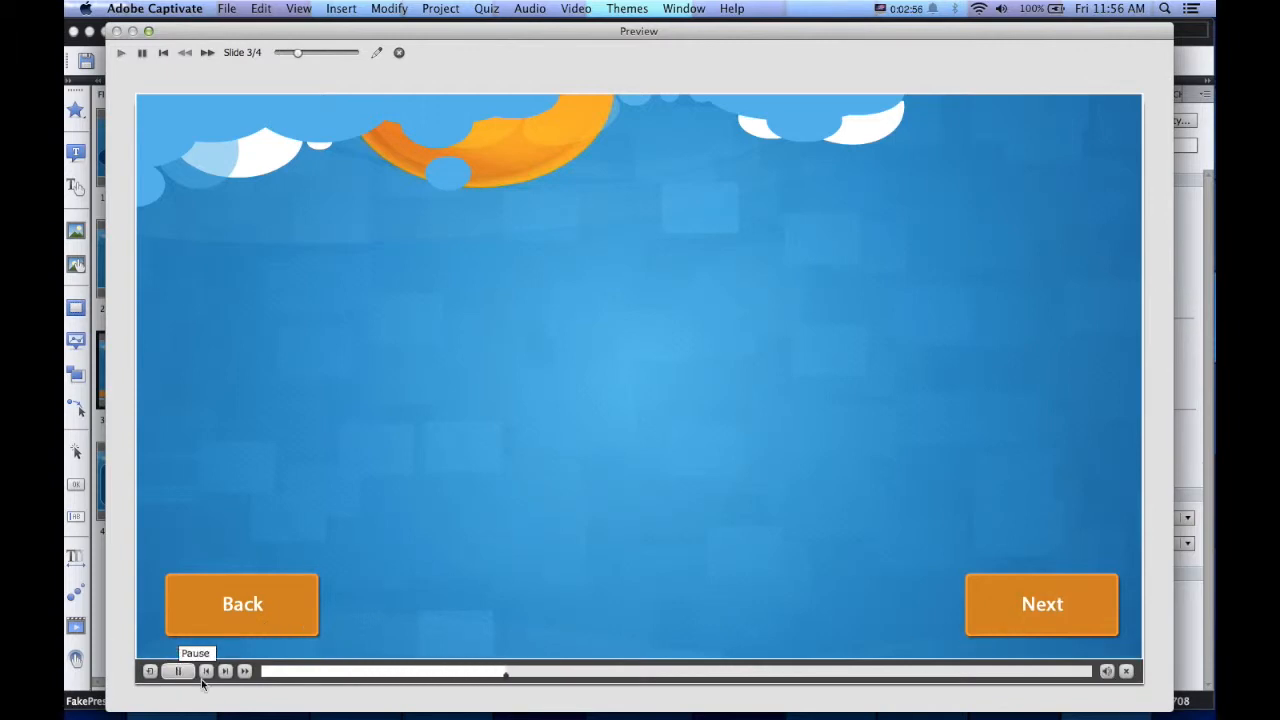
click(225, 672)
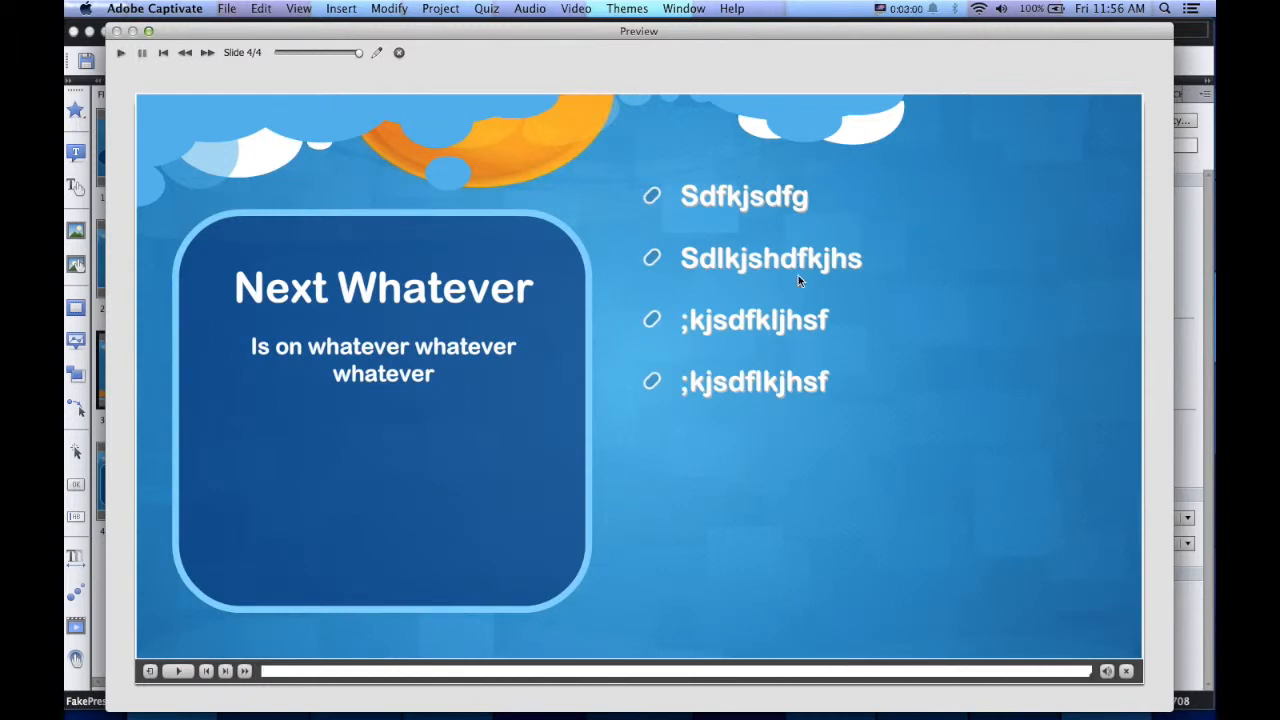
click(399, 53)
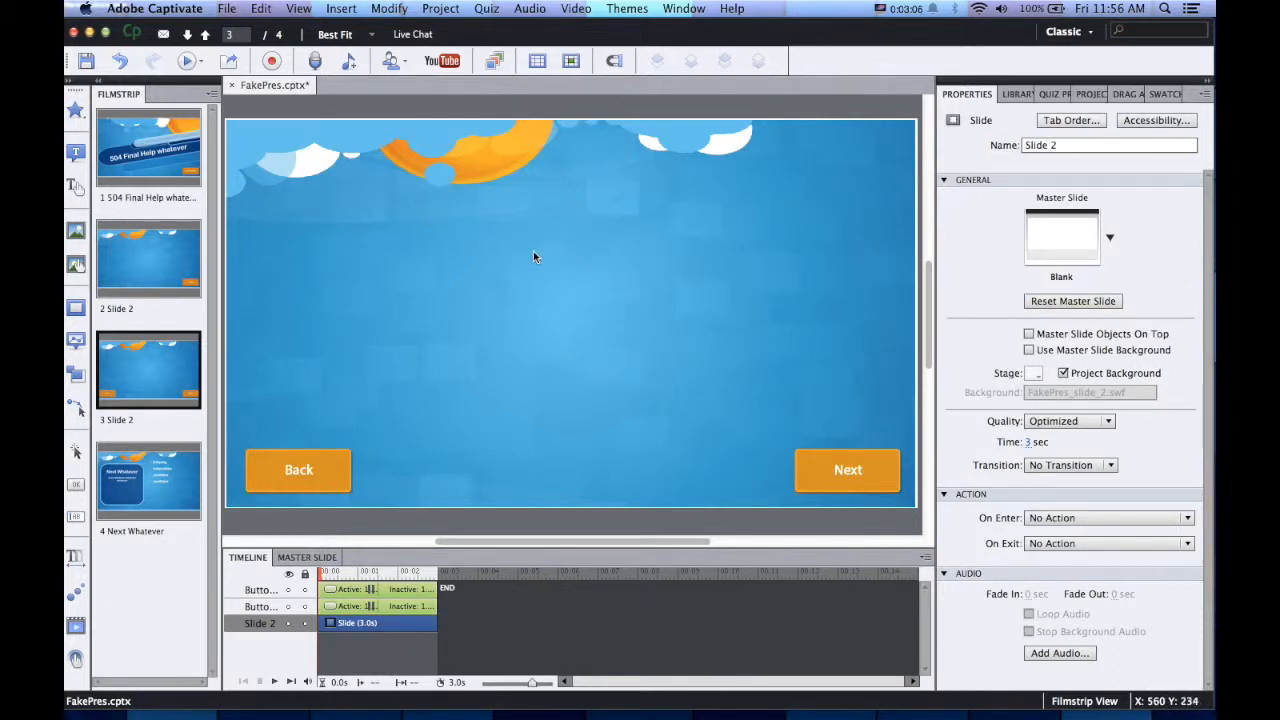
Open the project's Skin Editor
click(446, 8)
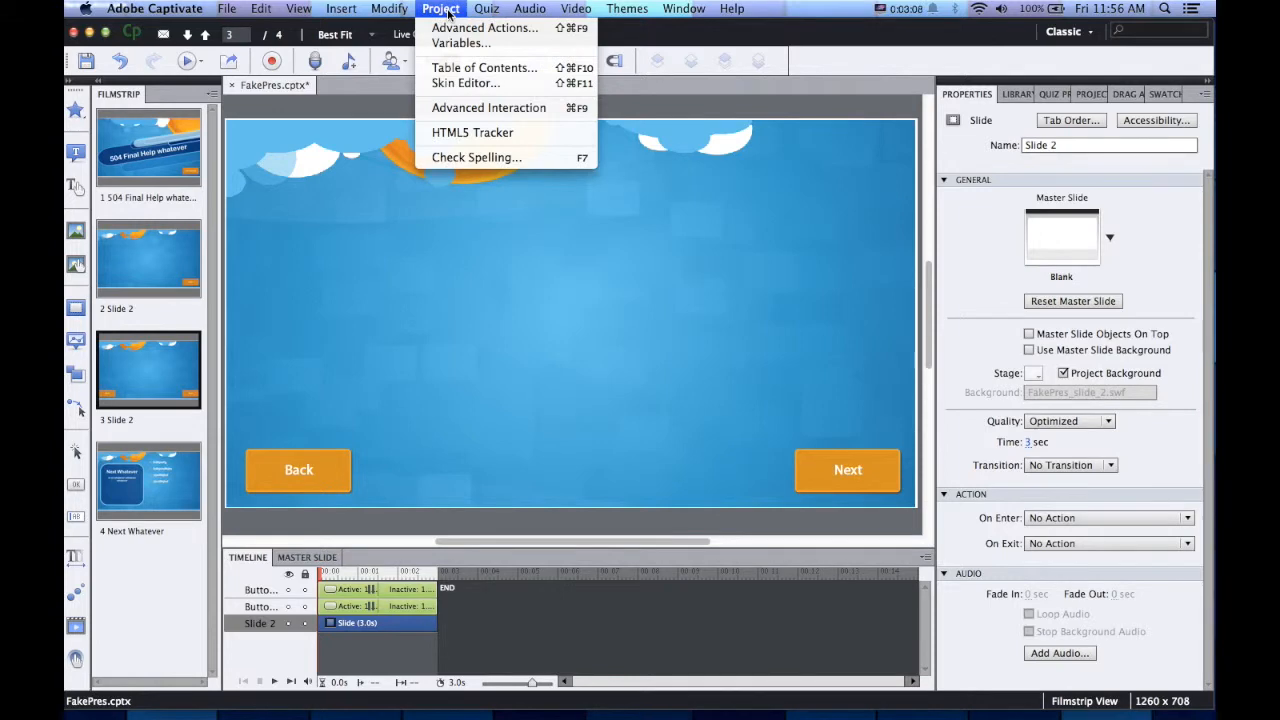
click(468, 84)
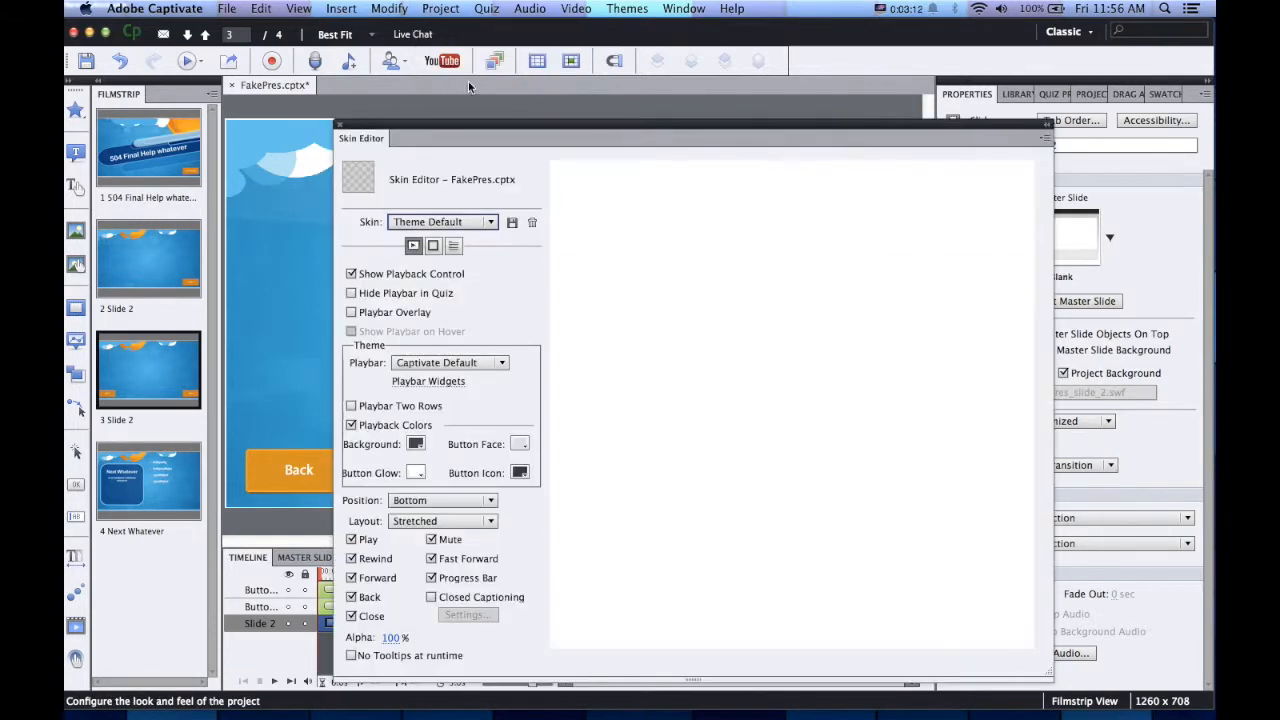